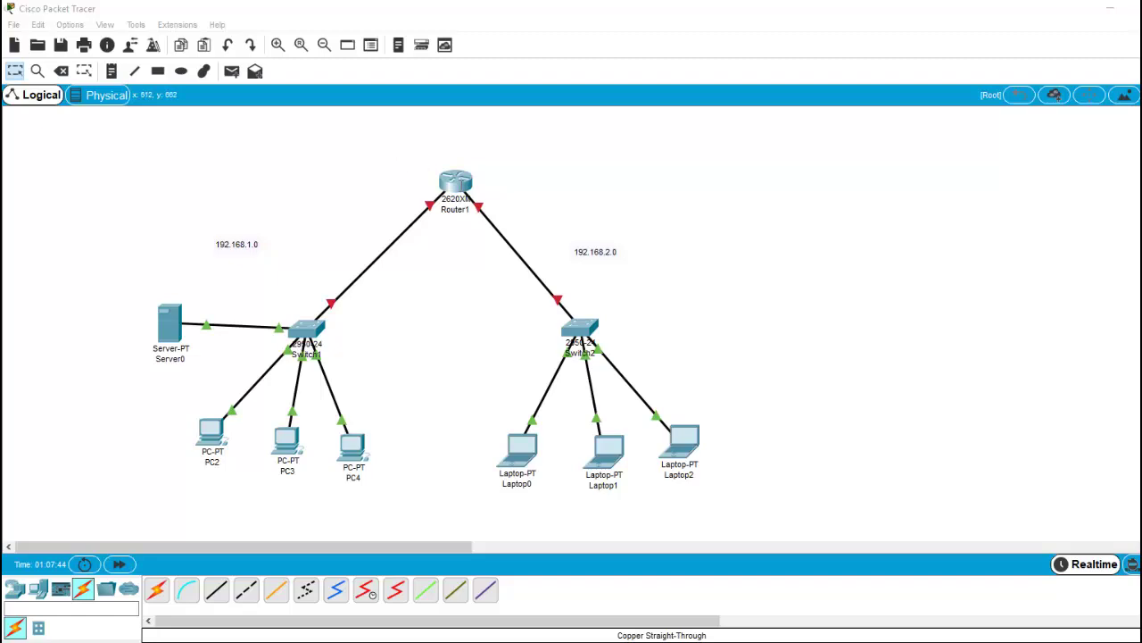
Open Router1's command line interface and decline the initial configuration dialog.
left_click(456, 182)
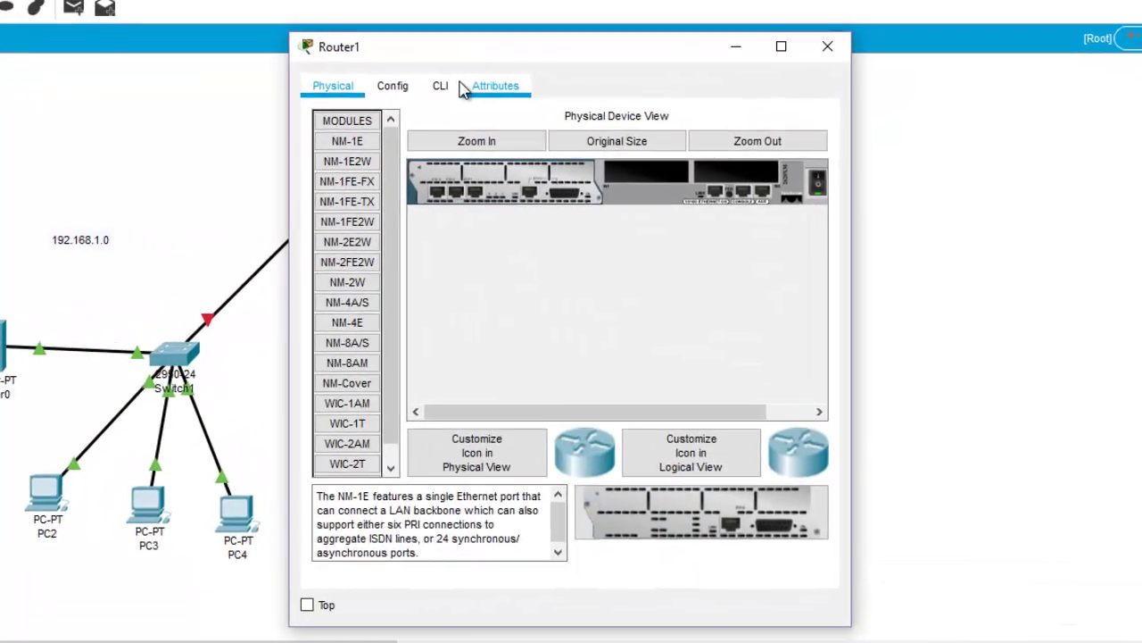
left_click(508, 128)
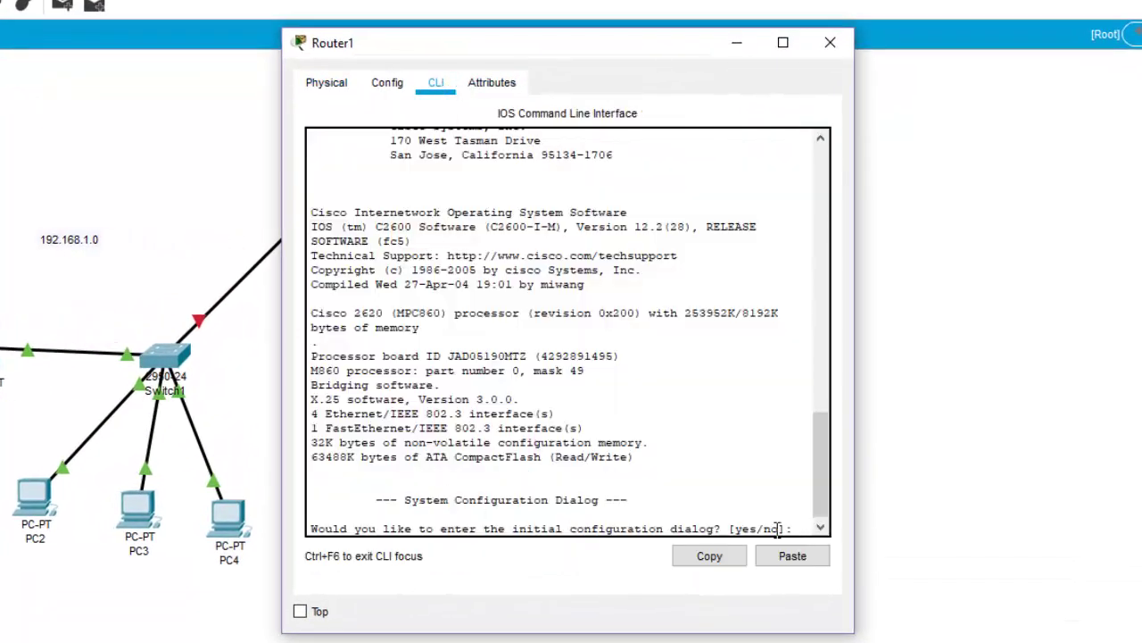
type("no")
key("Return")
key("Return")
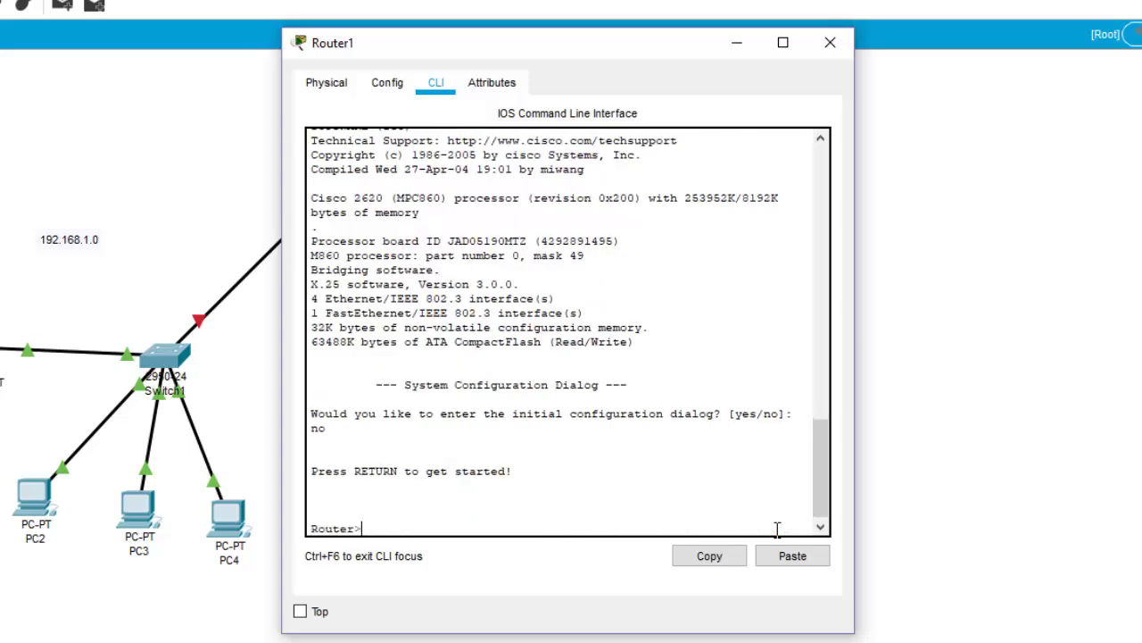
Enter privileged EXEC mode on Router1 with the enable command.
type("en")
key("Tab")
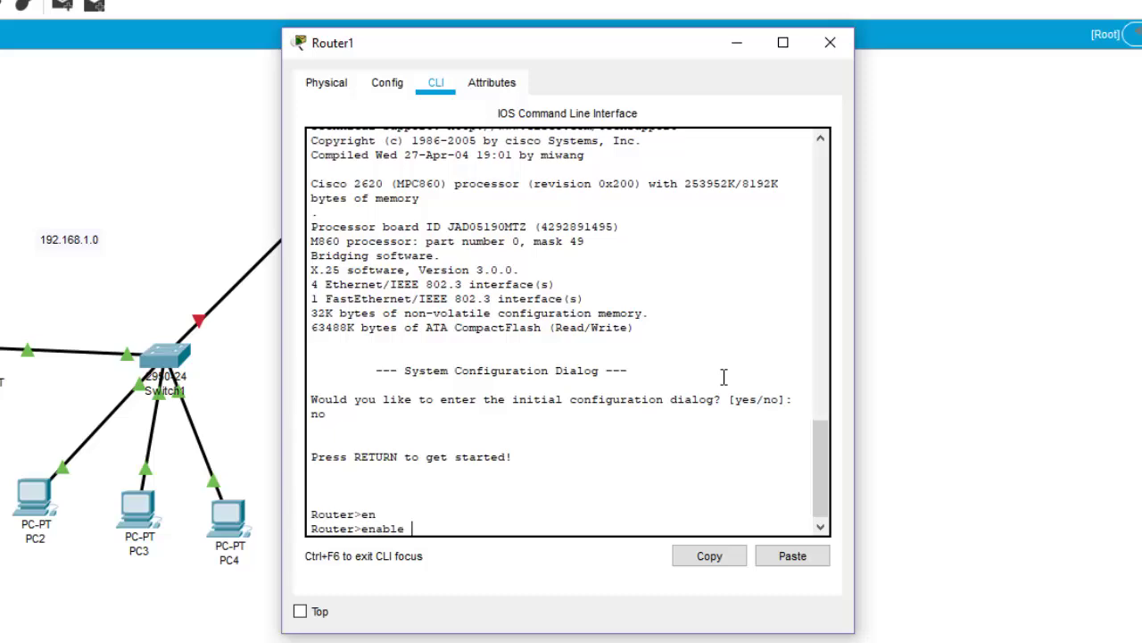
key("Return")
type("inter")
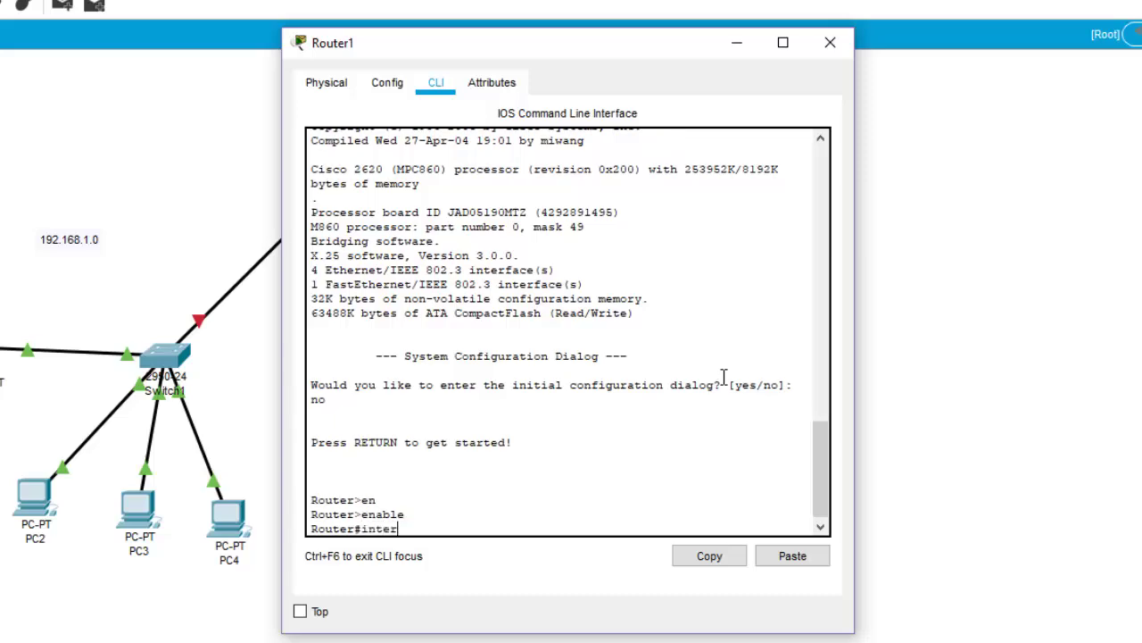
key("Tab")
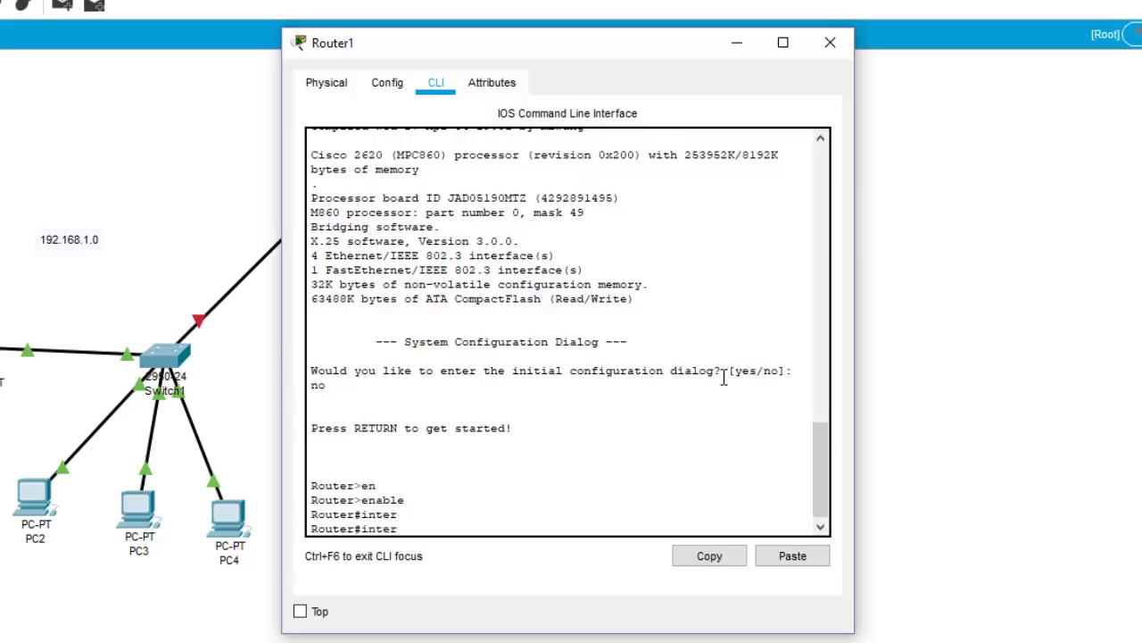
key("BackSpace")
key("BackSpace")
key("BackSpace")
key("BackSpace")
key("BackSpace")
Enter global configuration mode on Router1 with configure, accepting the default terminal source.
type("conf")
key("Tab")
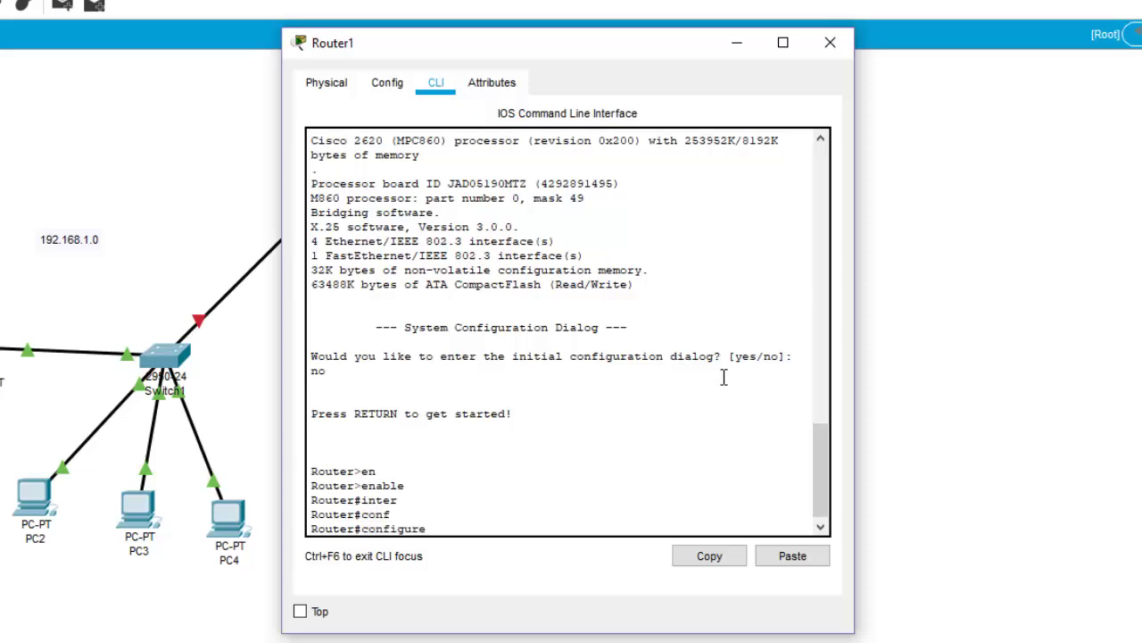
key("Return")
key("Return")
Enter interface configuration mode for fastEthernet 0/0 on Router1.
type("inte")
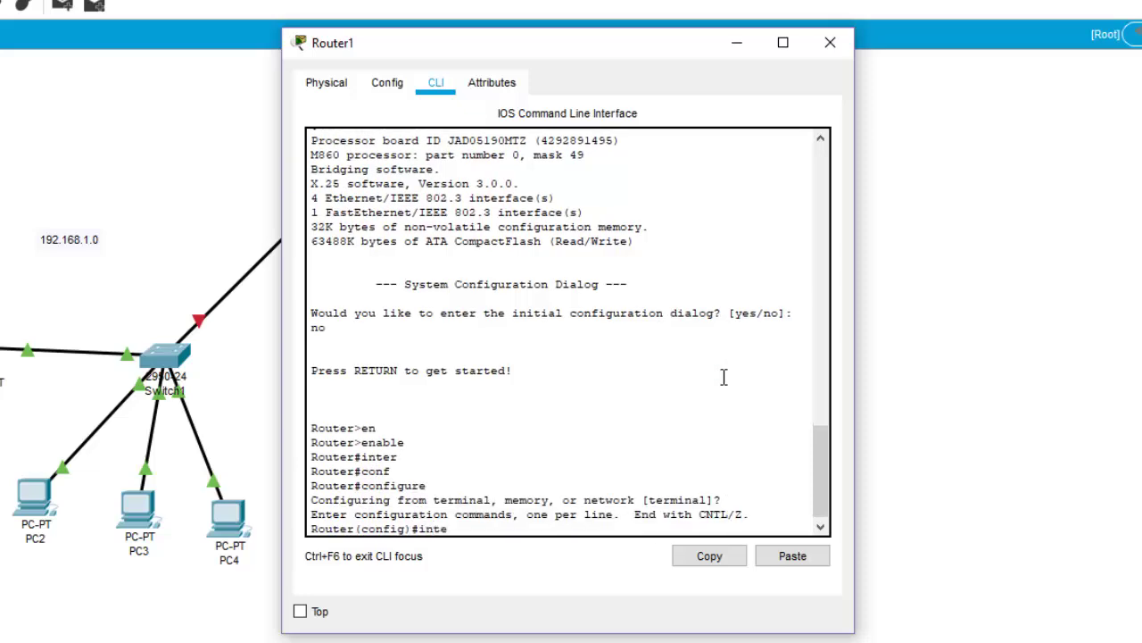
type("r")
key("Tab")
type("f")
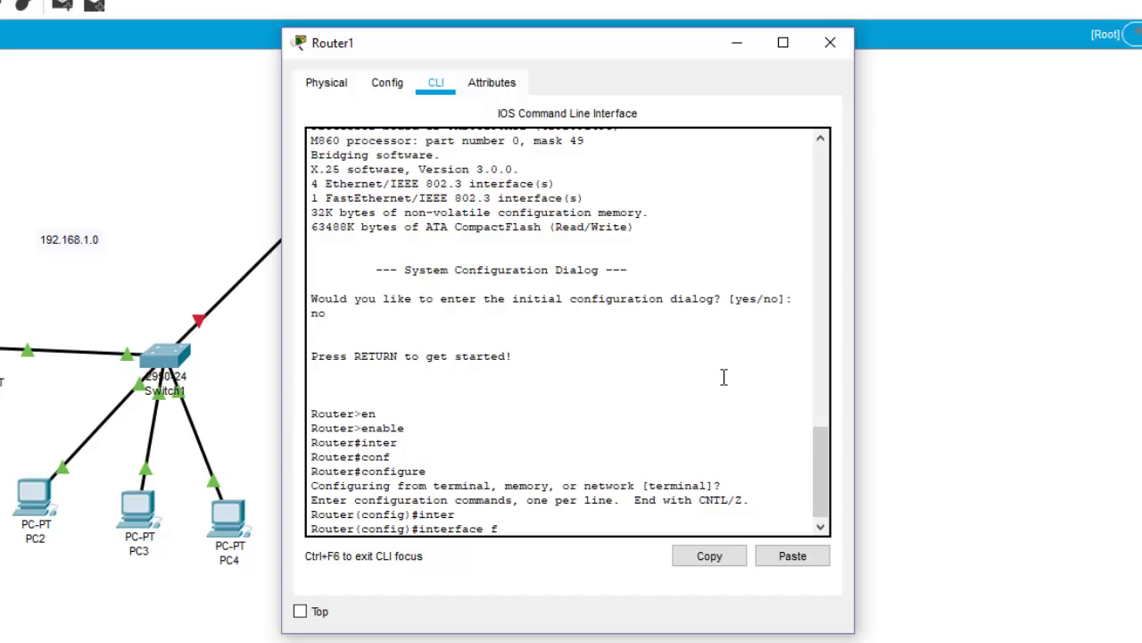
key("Tab")
type("0/")
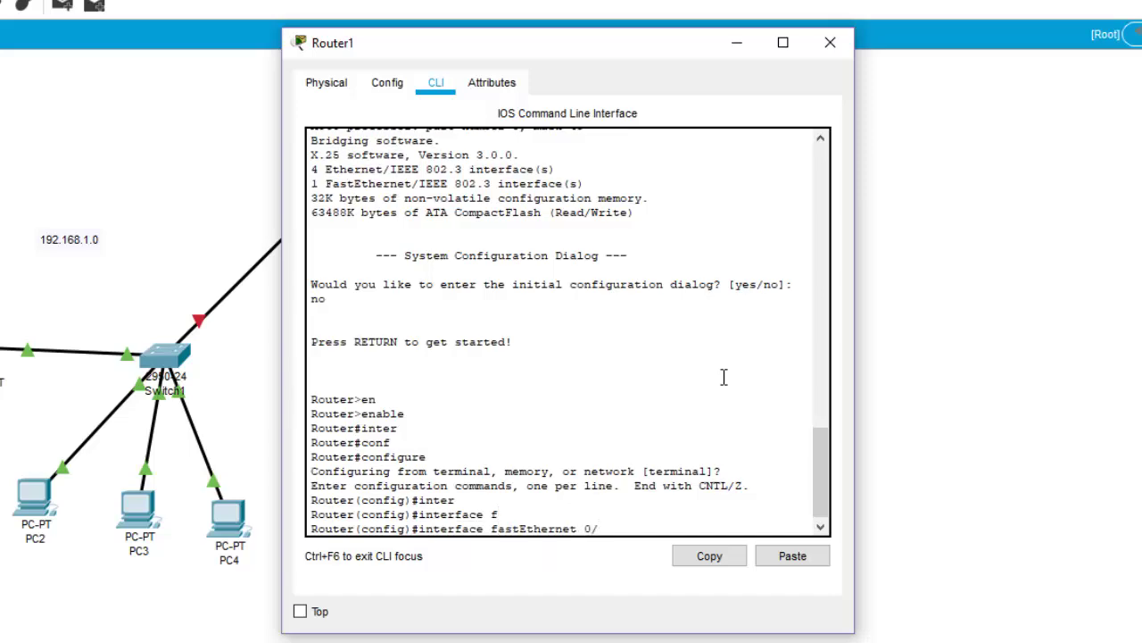
type("0")
key("Return")
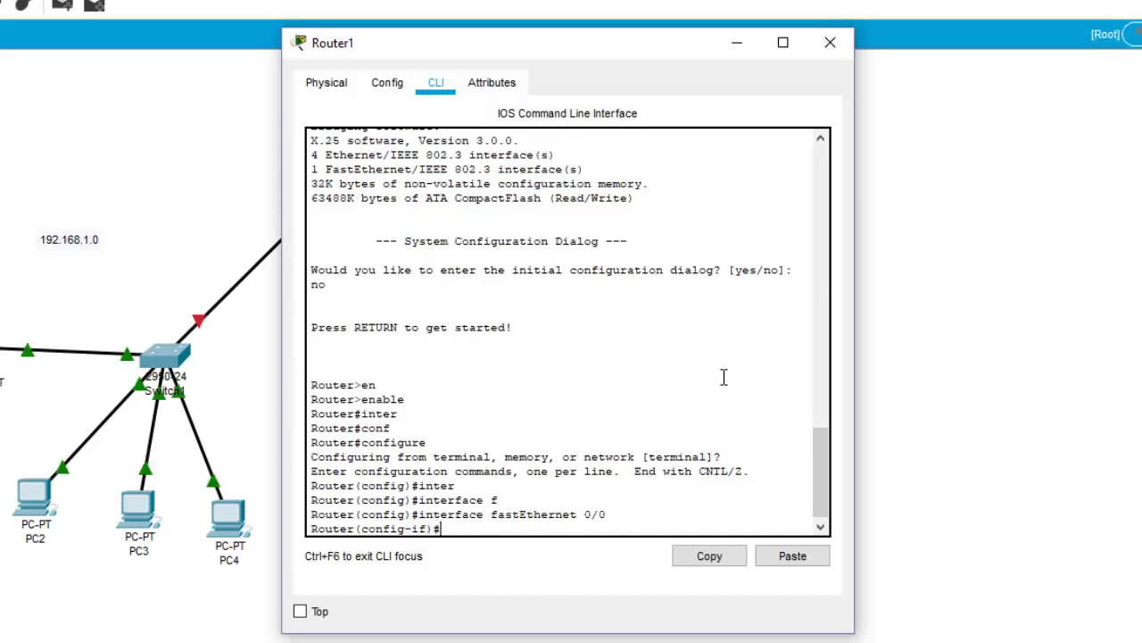
Enable the fastEthernet 0/0 interface with the no shutdown command.
type("noshu")
key("Tab")
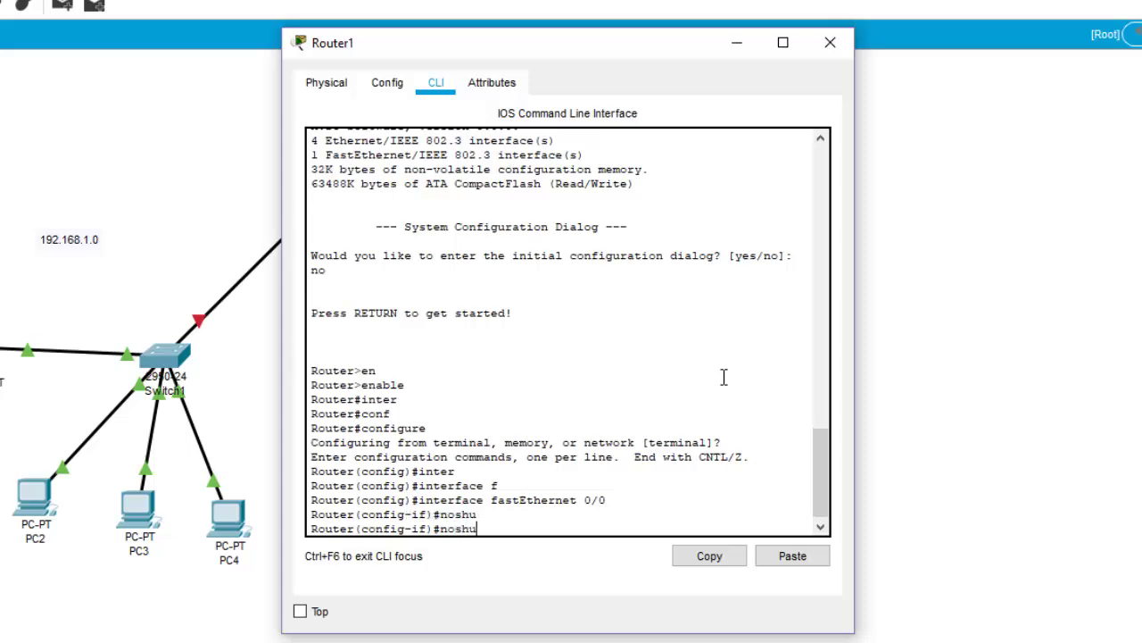
key("BackSpace")
key("BackSpace")
key("BackSpace")
type("shu")
key("Tab")
key("Return")
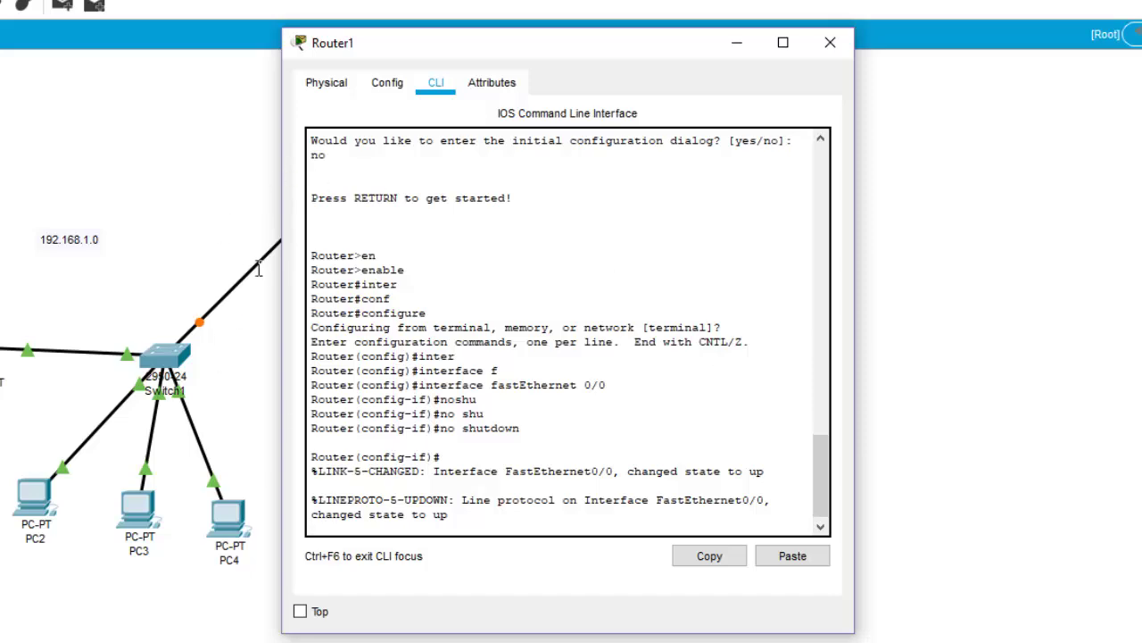
key("Return")
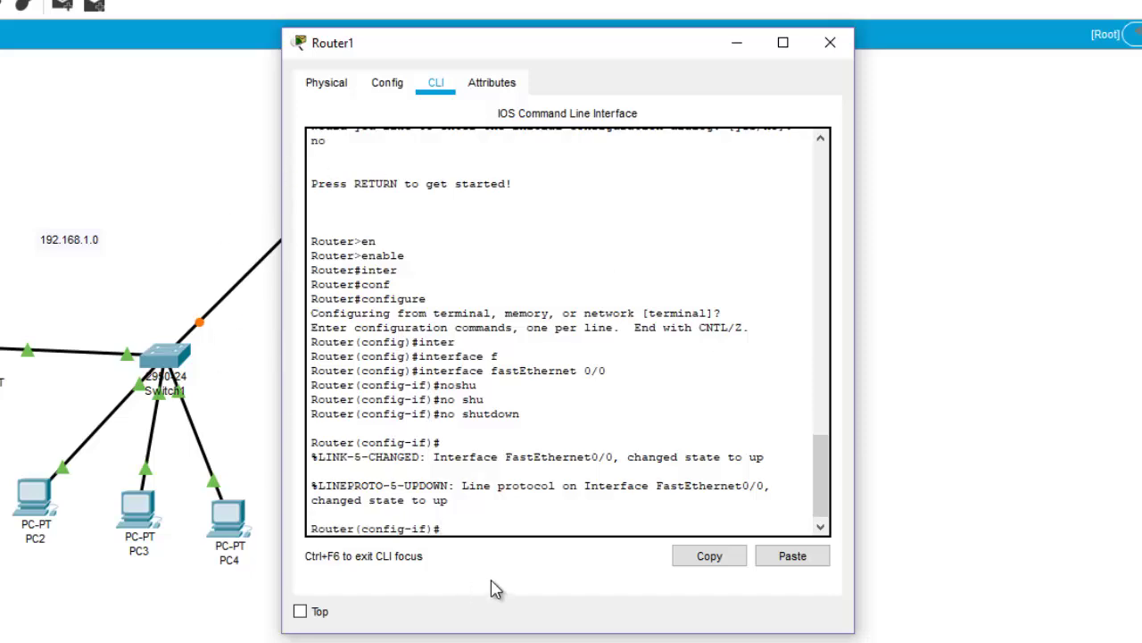
Assign IP address 192.168.1.1 with mask 255.255.255.0 to fastEthernet 0/0 and exit interface configuration mode.
type("ip ad")
key("Tab")
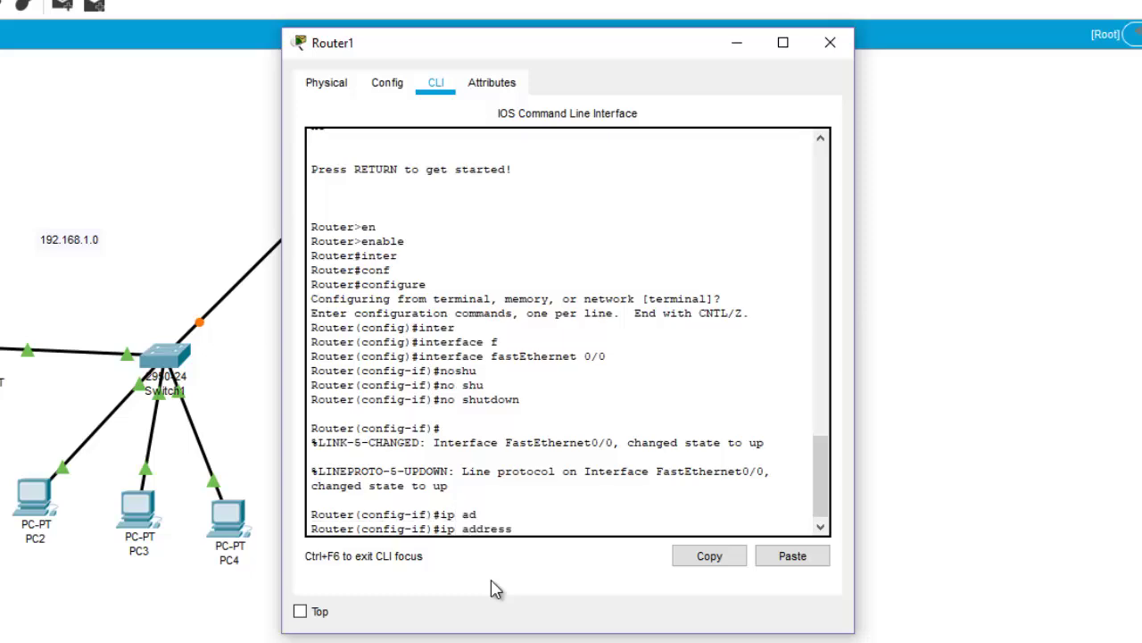
type("192.168.1.1 255.255.")
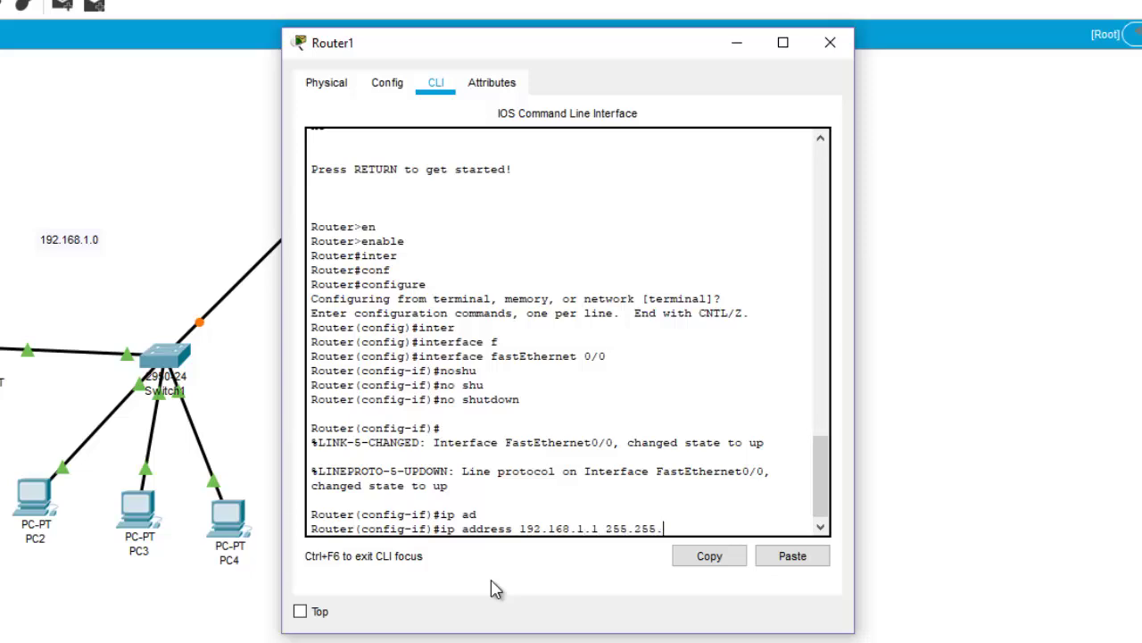
type("255.0")
key("Return")
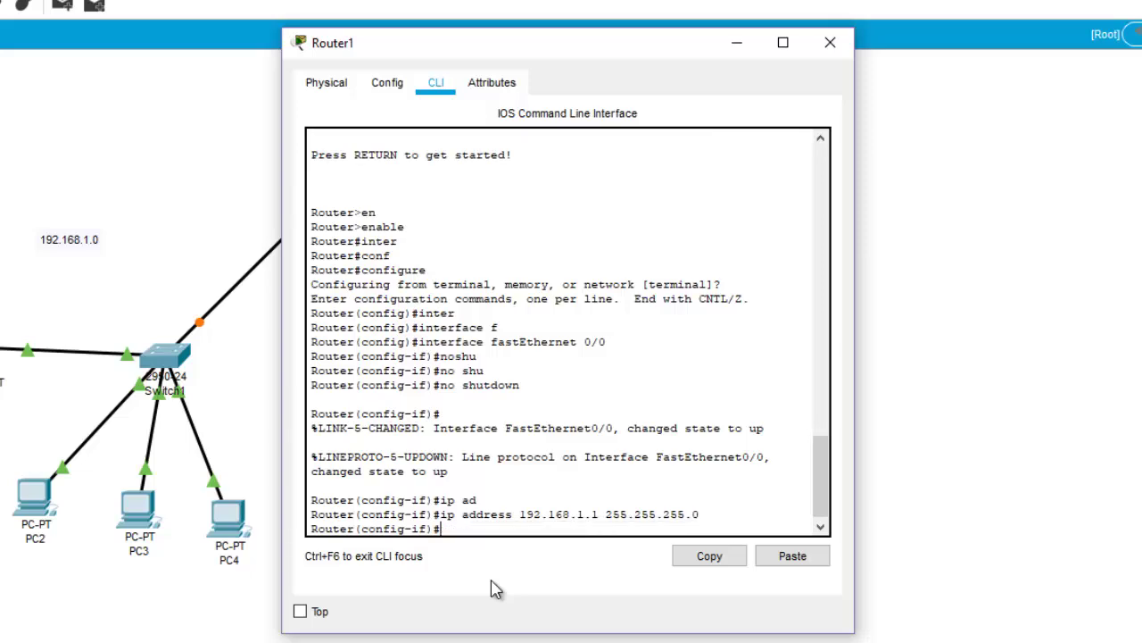
type("exit")
key("Return")
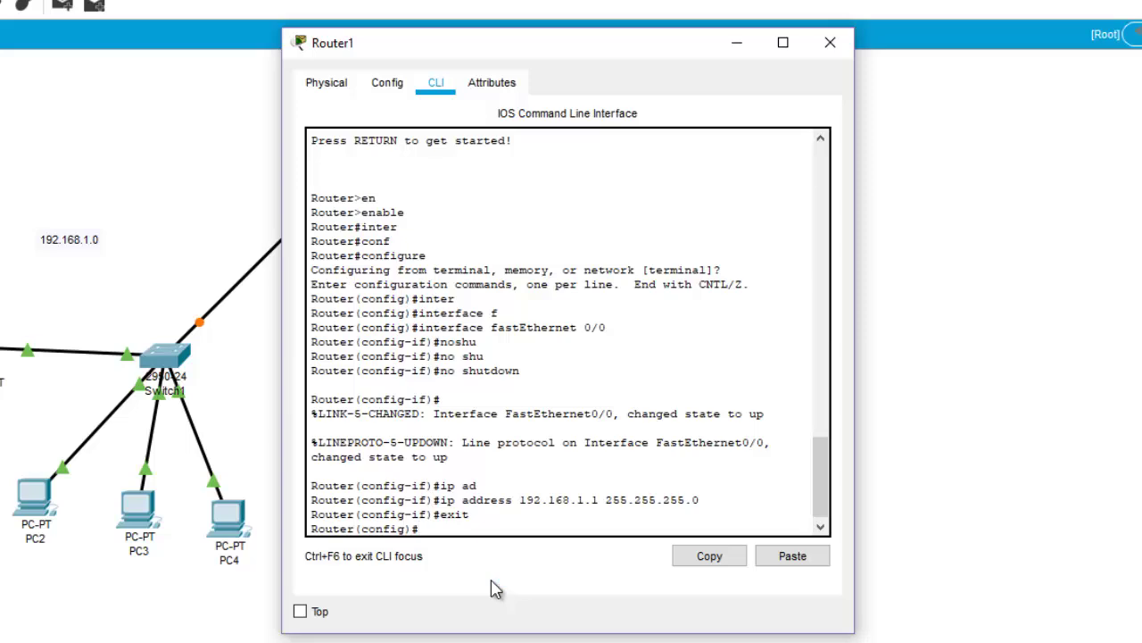
Enter interface configuration mode for ethernet 1/0 on Router1.
type("inter")
key("Tab")
type("e")
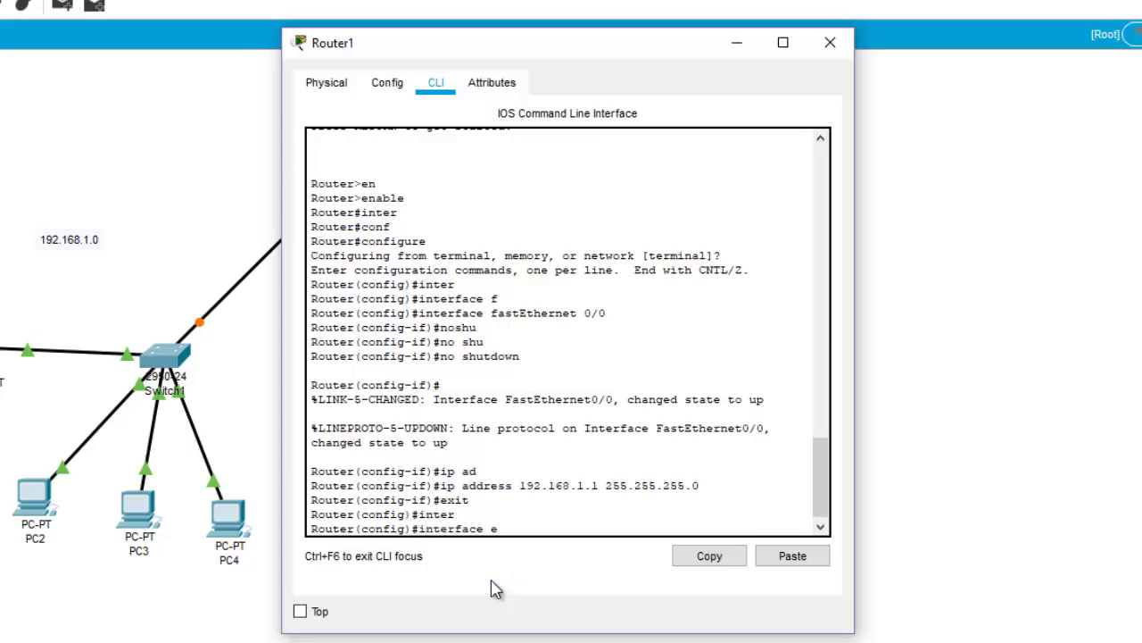
key("Tab")
type("1")
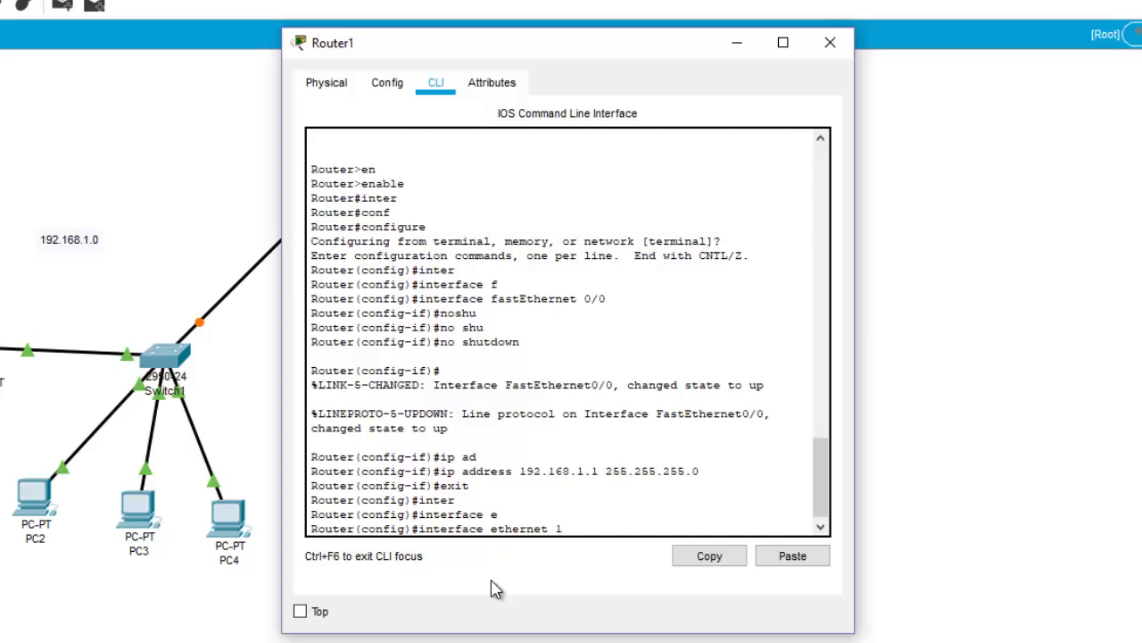
type("/0")
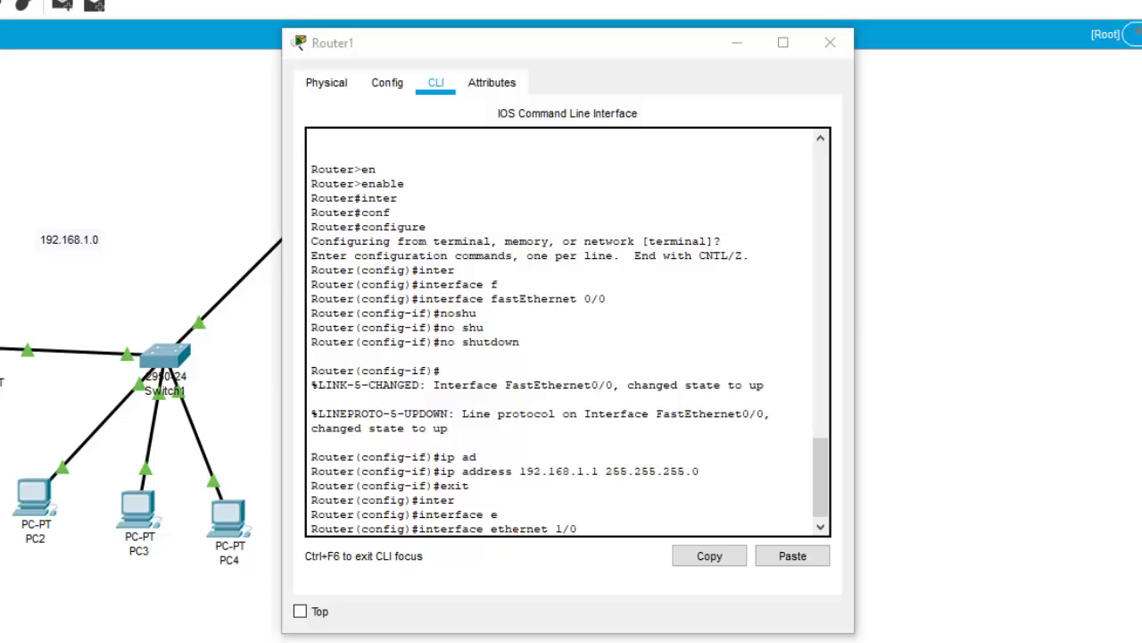
key("alt+Tab")
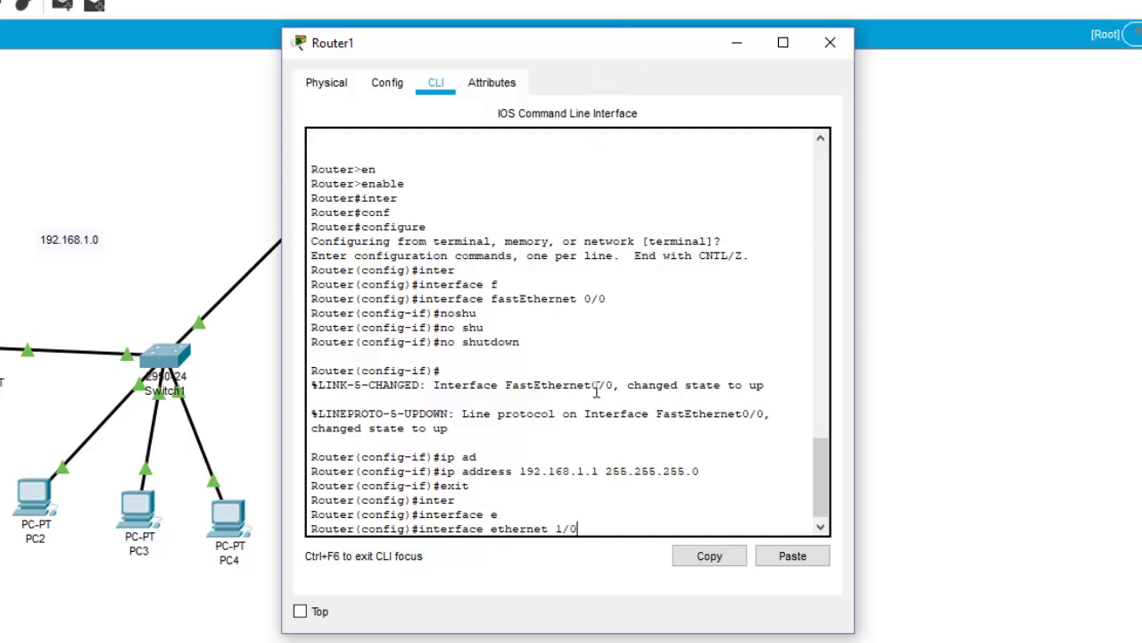
key("Return")
Enable the ethernet 1/0 interface with the no shutdown command.
type("no ")
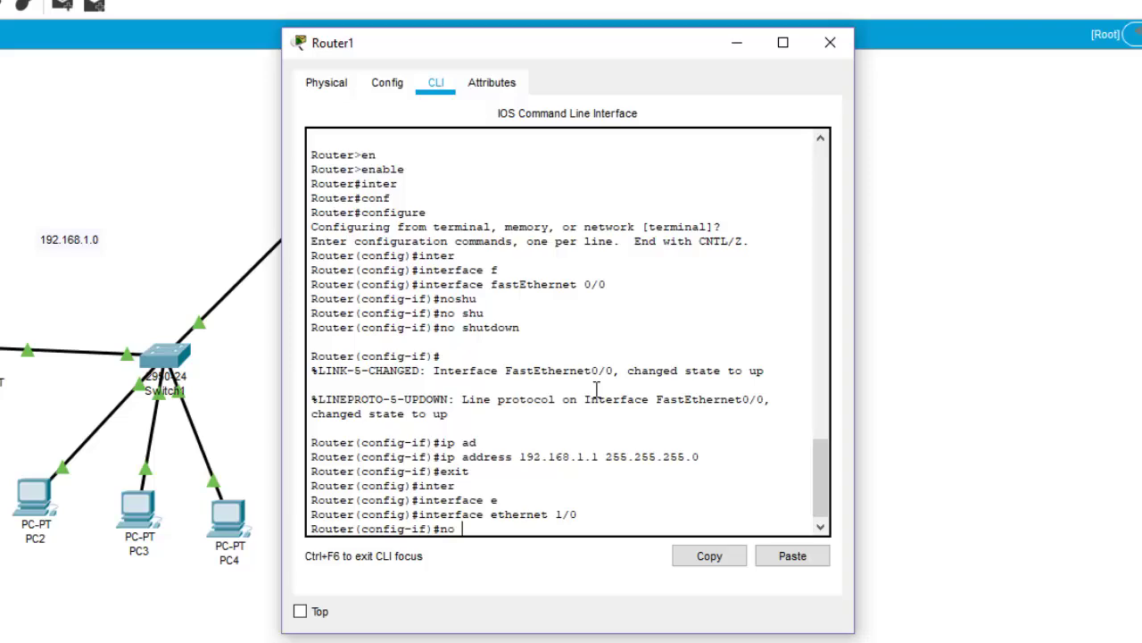
type("shu")
key("Tab")
key("Return")
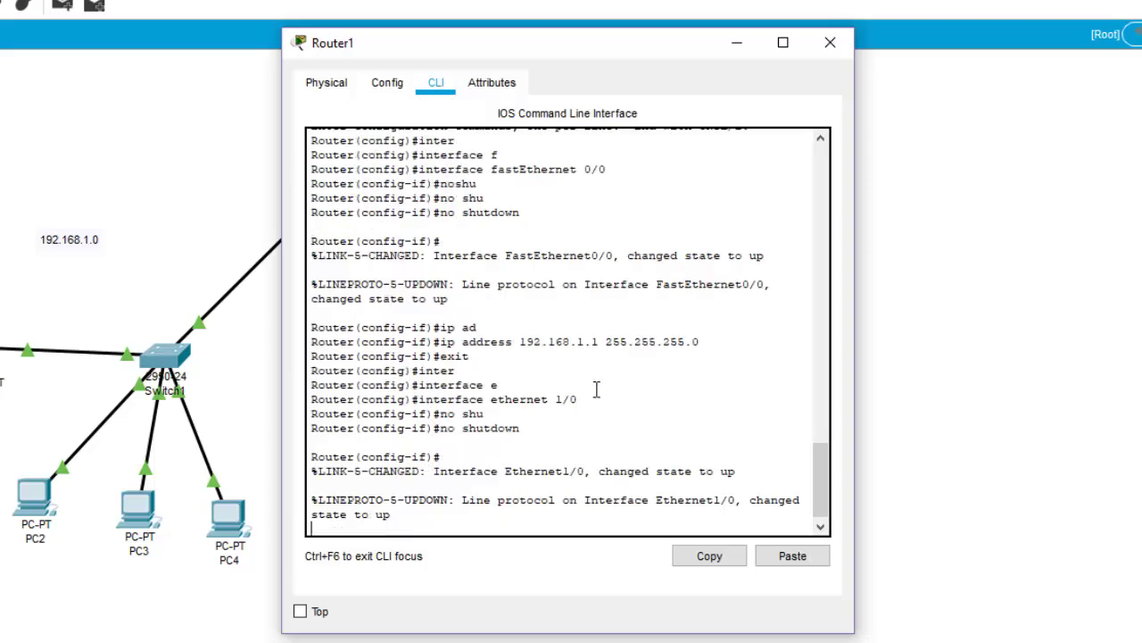
left_click_drag(685, 42, 689, 67)
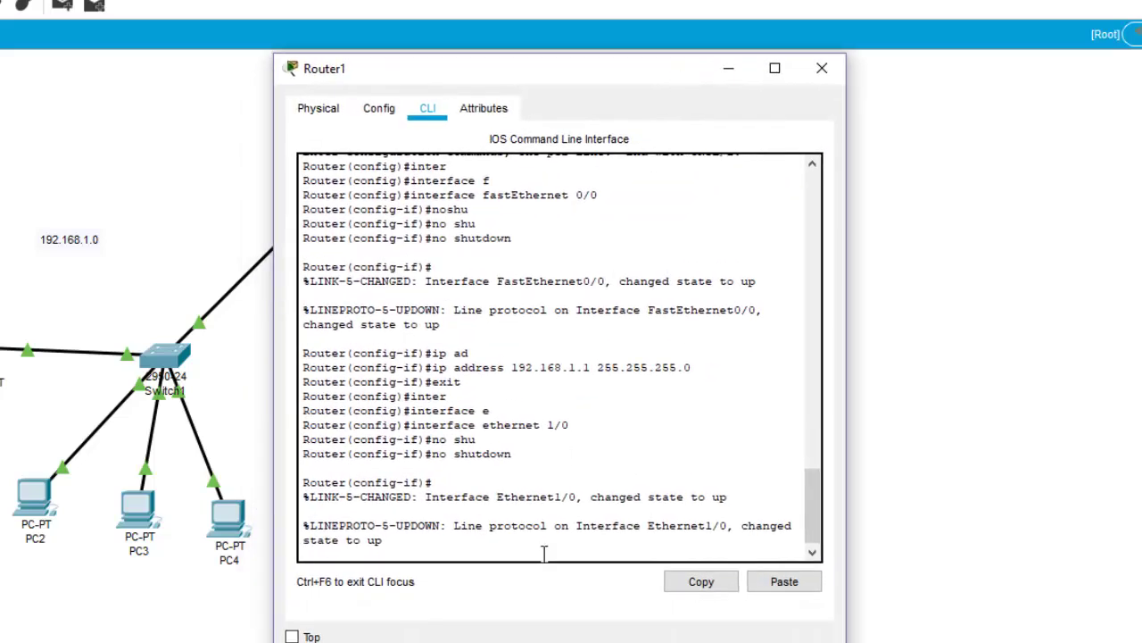
key("Return")
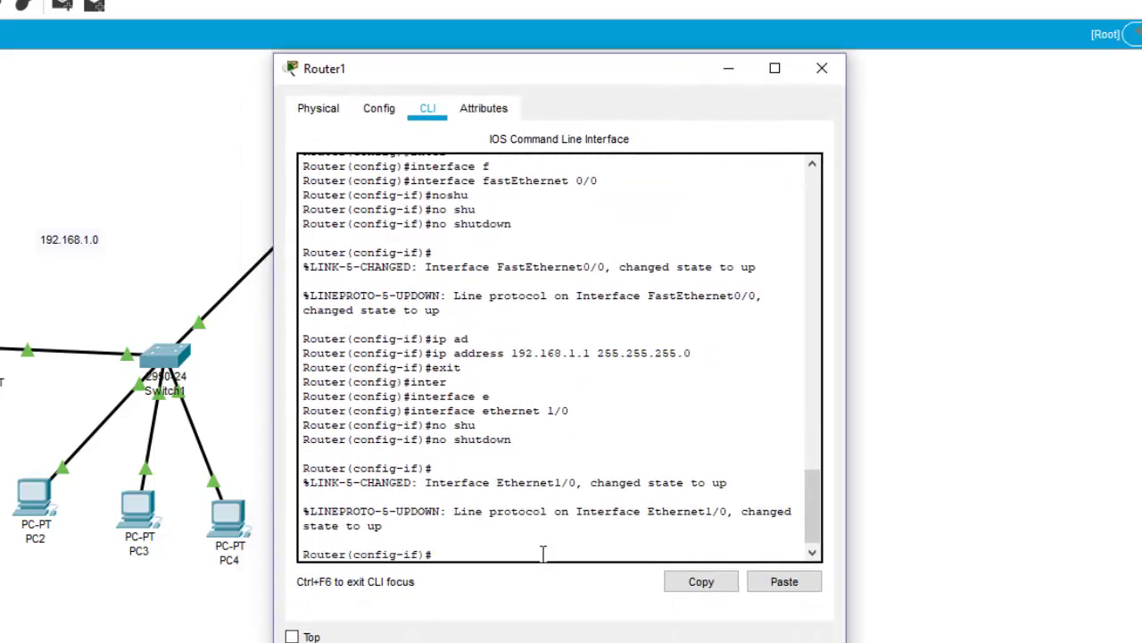
Assign IP address 192.168.2.1 with mask 255.255.255.0 to ethernet 1/0, exit interface configuration mode and close Router1's window.
type("ip ad")
key("Tab")
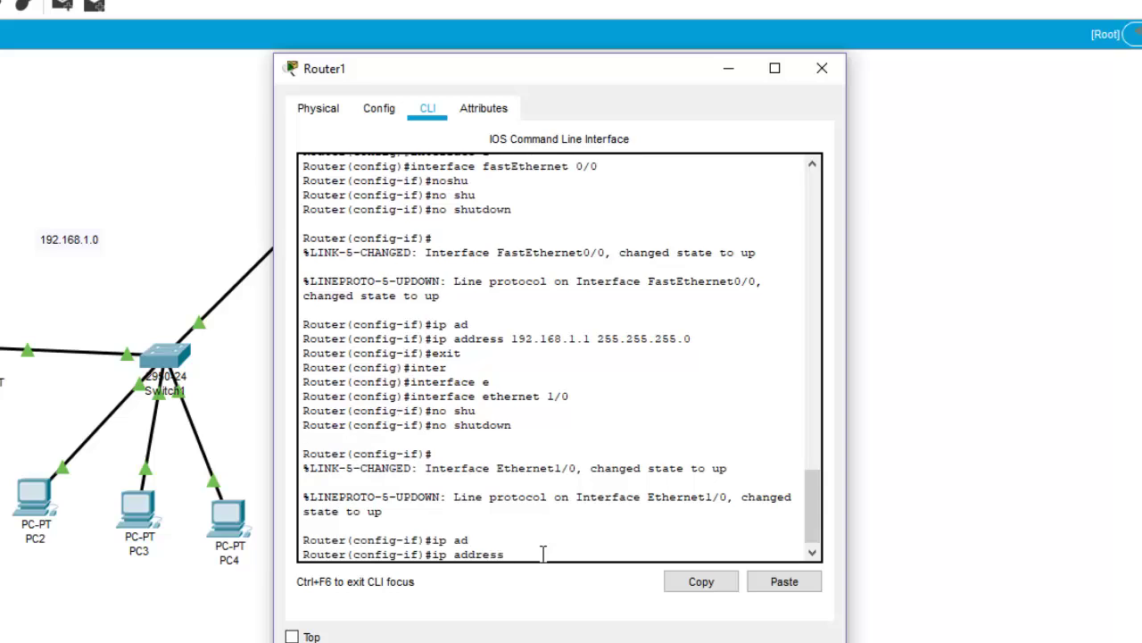
type("192.168.2.1 255.255.255.0")
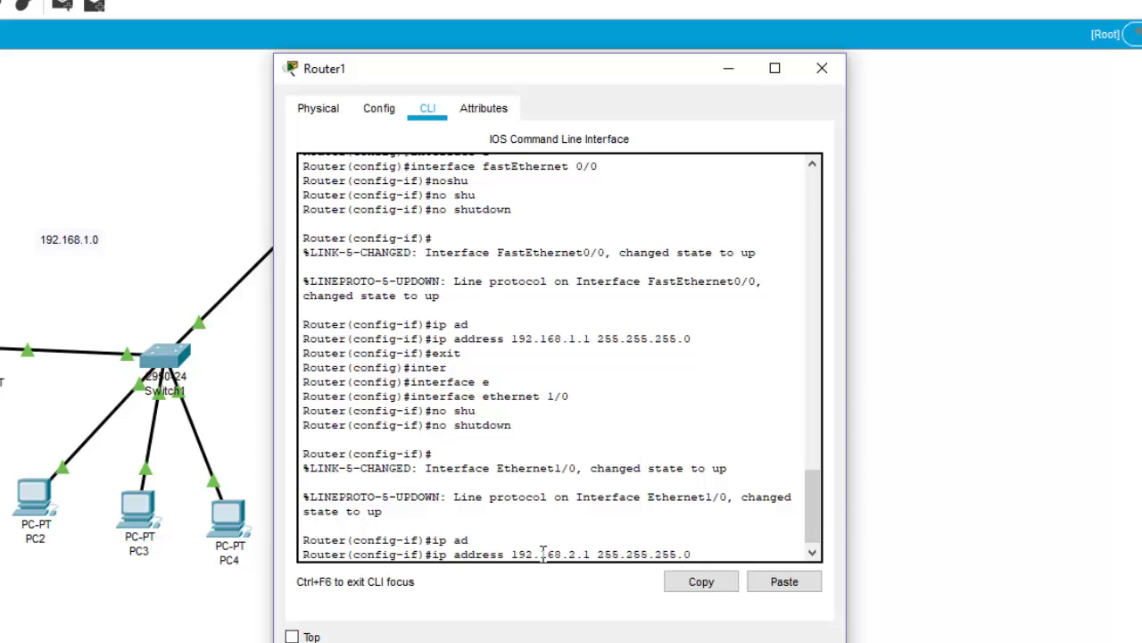
key("Return")
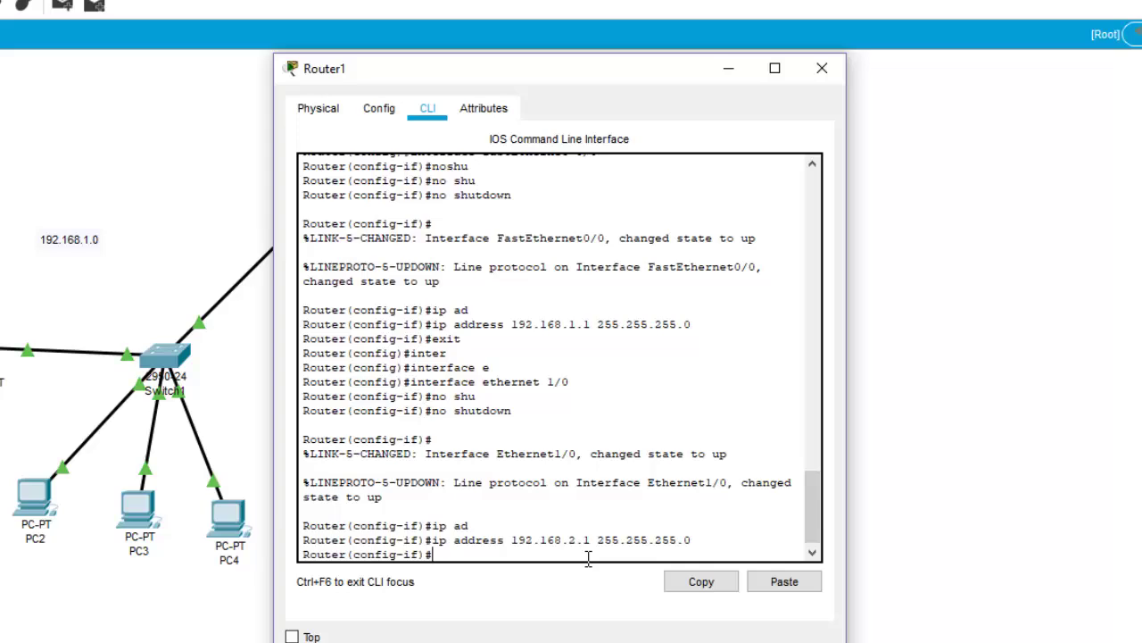
type("exit")
key("Return")
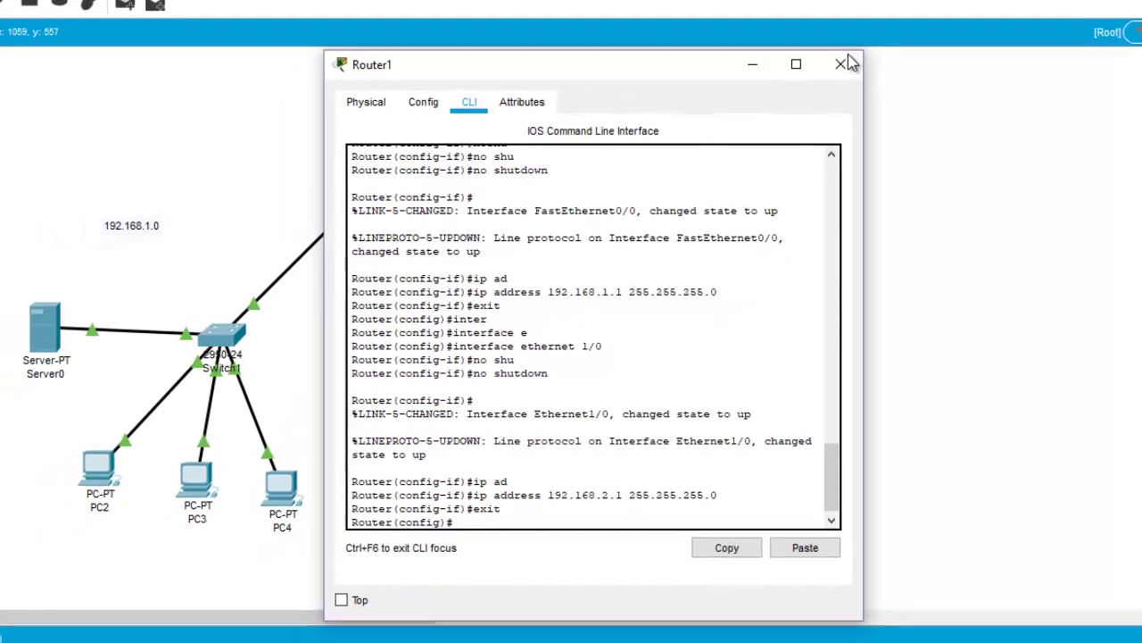
left_click(822, 68)
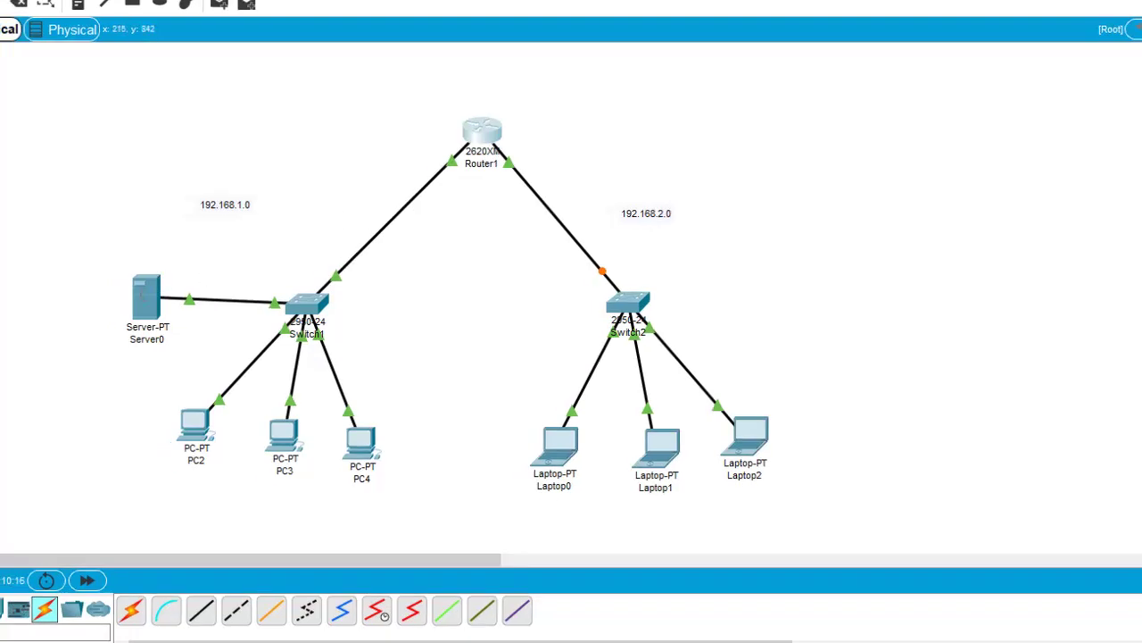
Give Server0 the static IP address 192.168.1.2 with subnet mask 255.255.255.0 in its IP configuration.
left_click(140, 295)
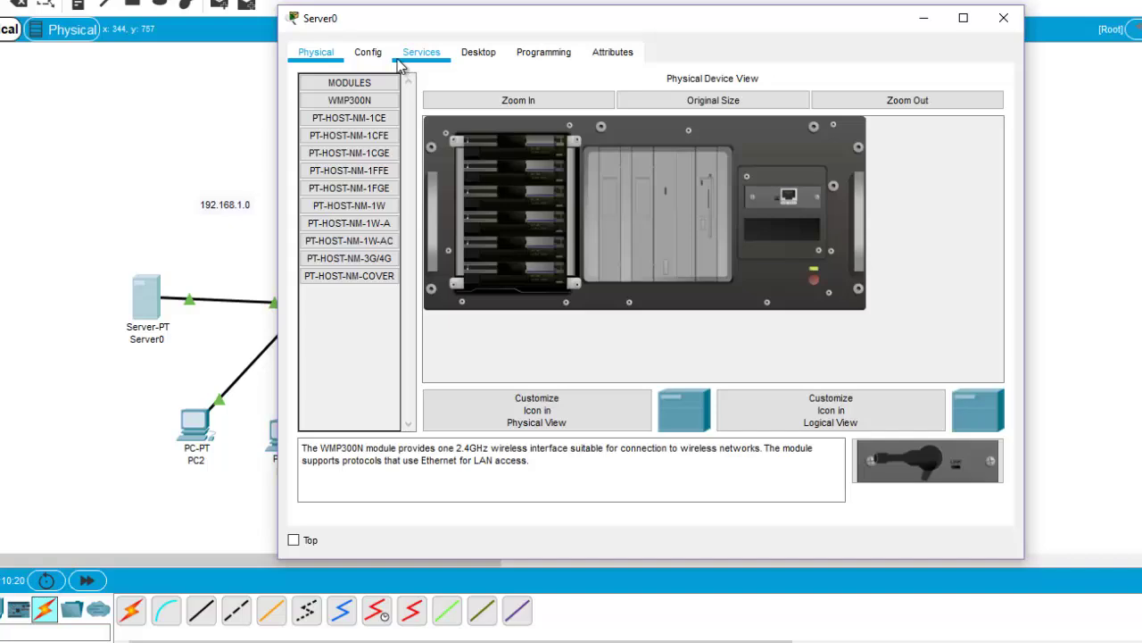
left_click(476, 55)
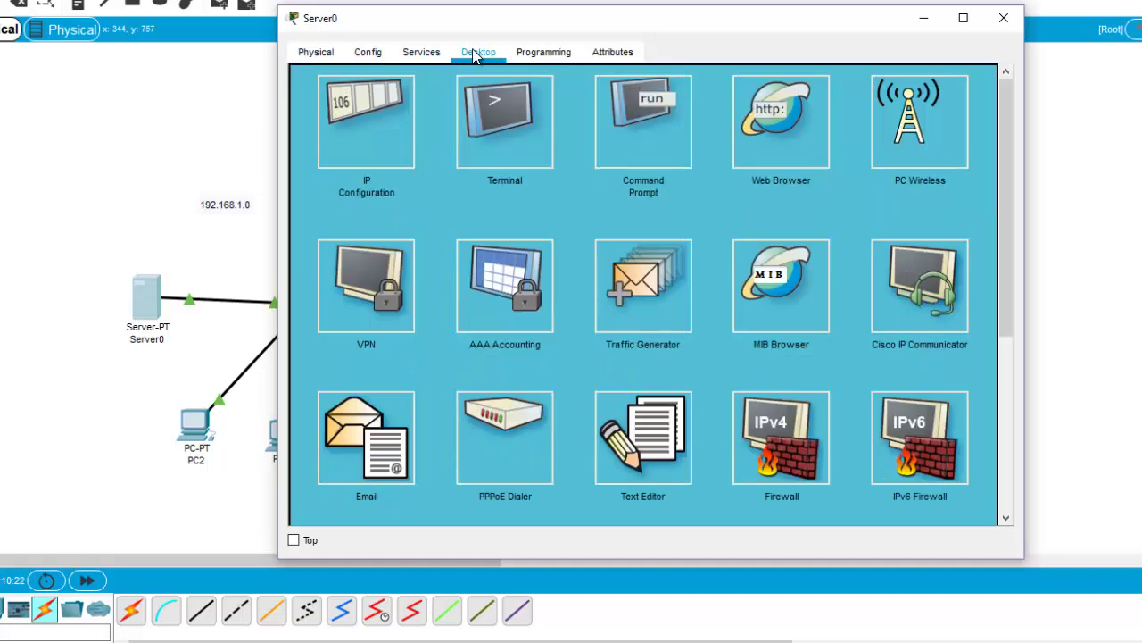
left_click(339, 127)
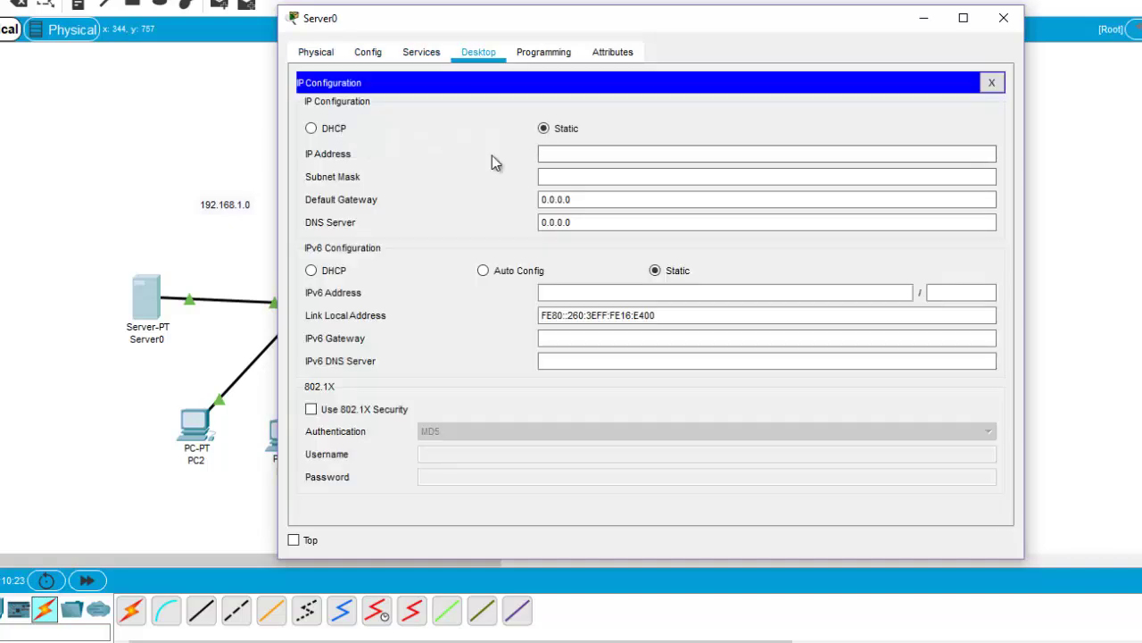
left_click(555, 152)
left_click_drag(773, 26, 1012, 0)
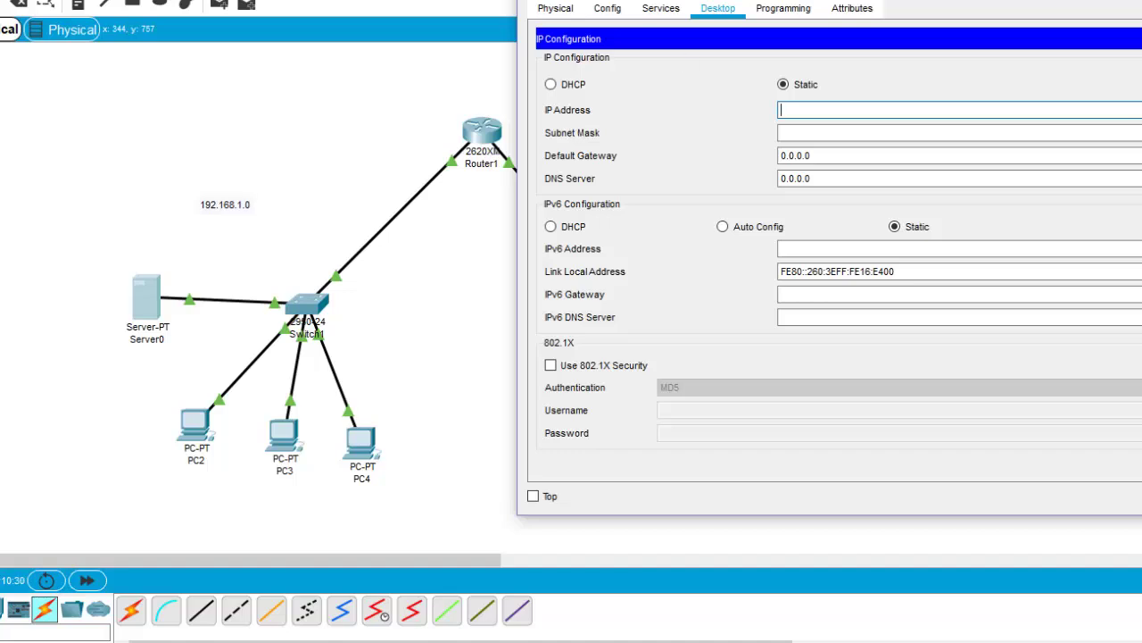
left_click_drag(803, 0, 650, 8)
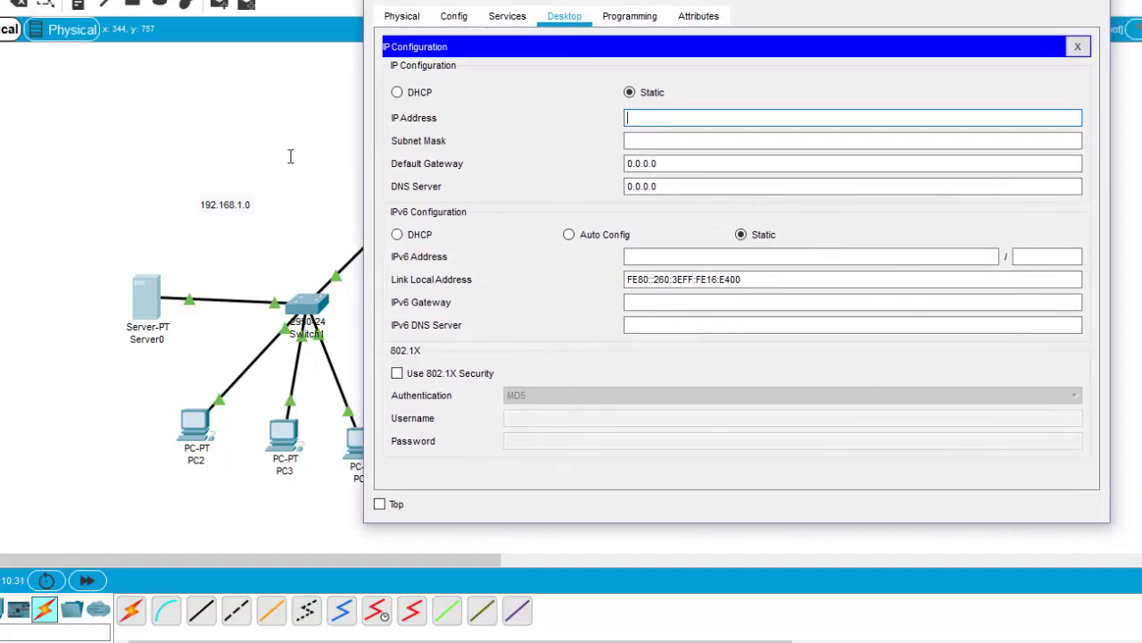
type("1")
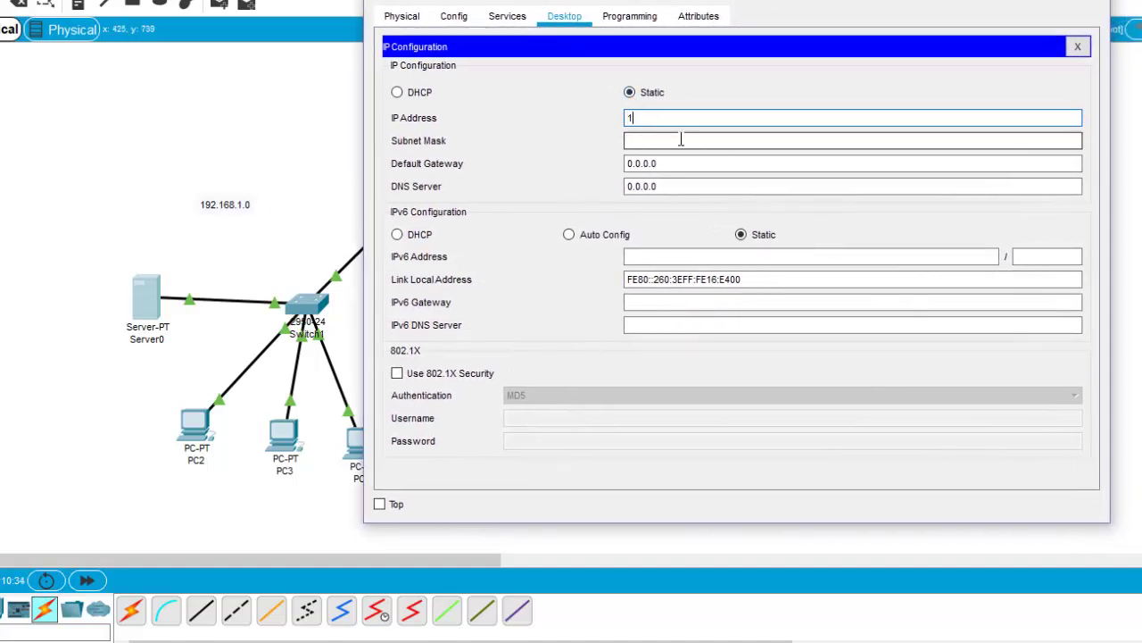
type("92.168.1.")
type("2")
left_click(674, 141)
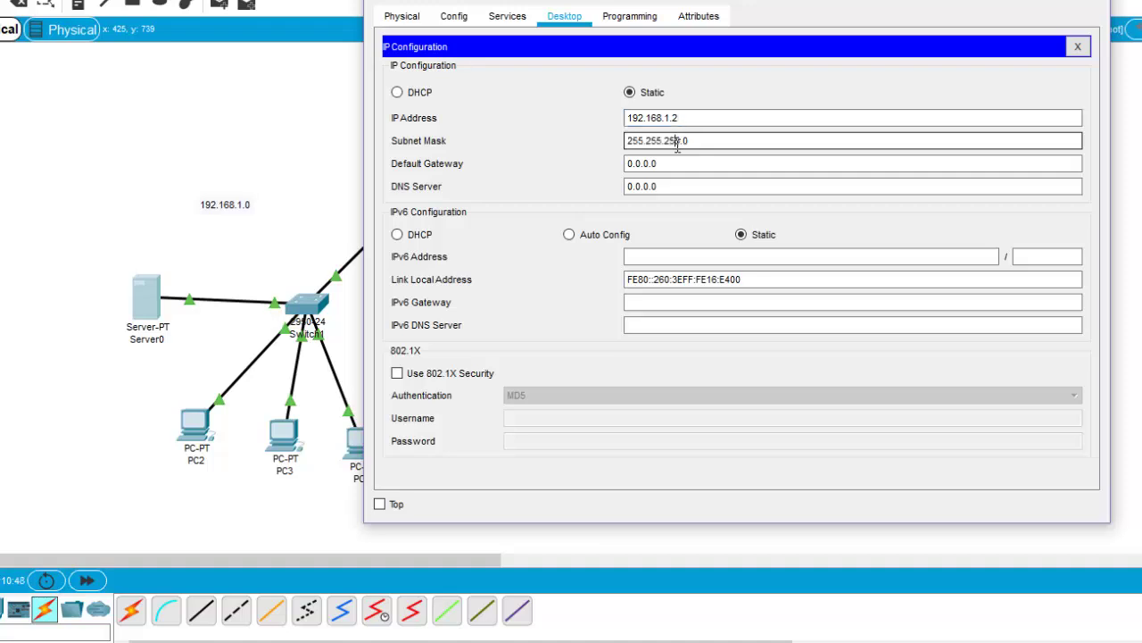
Set Server0's default gateway to 192.168.1.1 and close its IP configuration.
double_click(676, 166)
type("19")
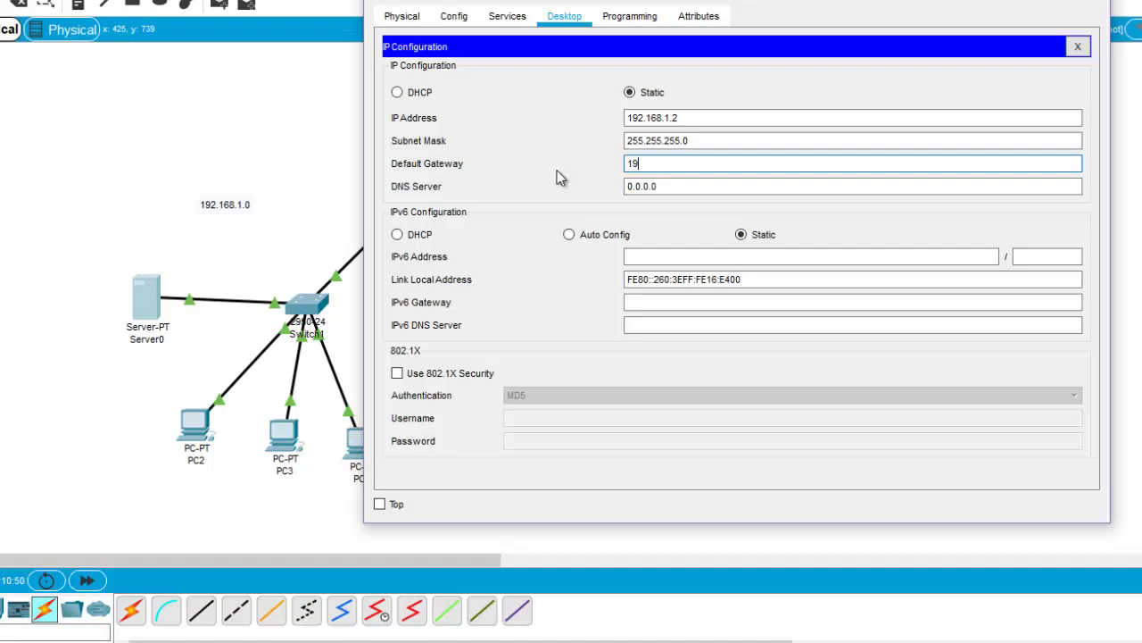
type("2.168.1.15")
key("BackSpace")
left_click(1077, 46)
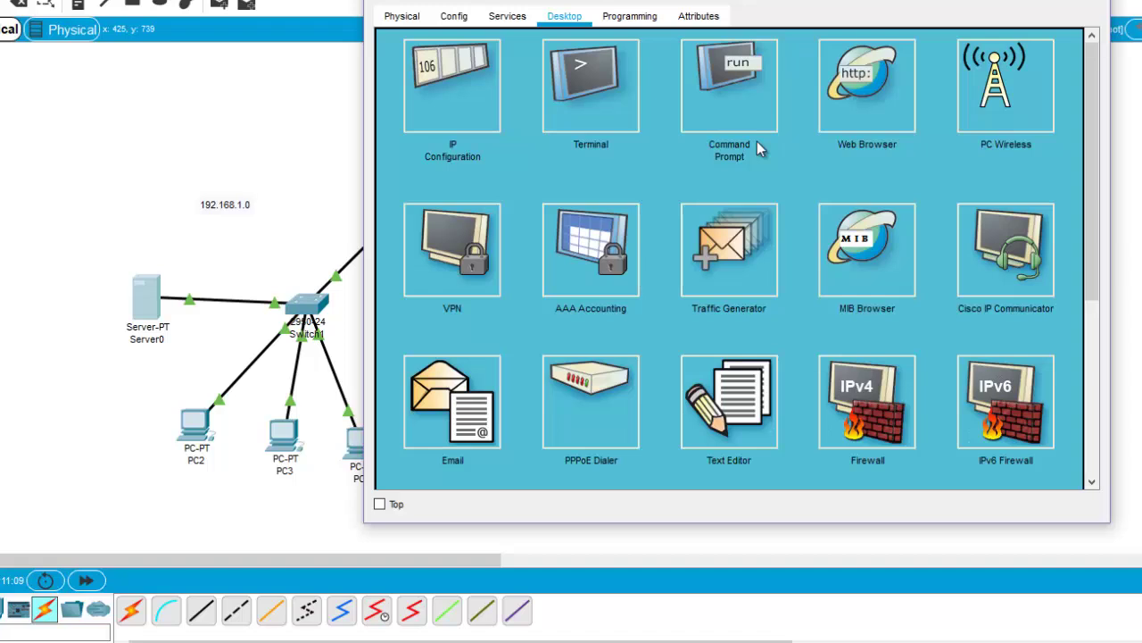
Open Server0's DHCP service settings and try to add a pool under the name serverPool.
left_click(508, 18)
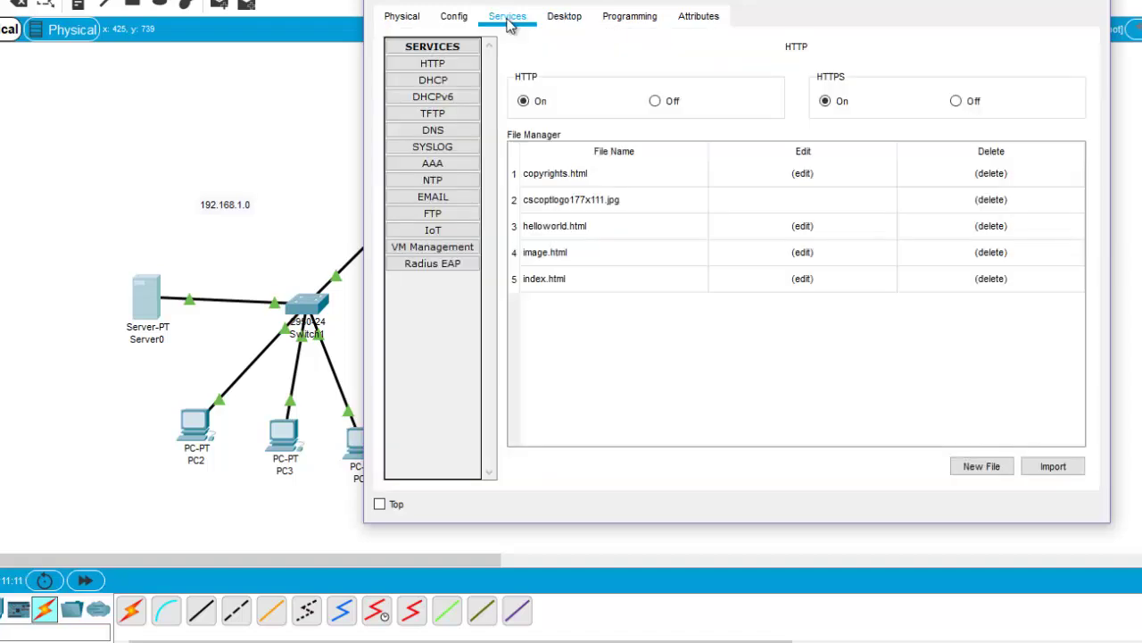
left_click(457, 81)
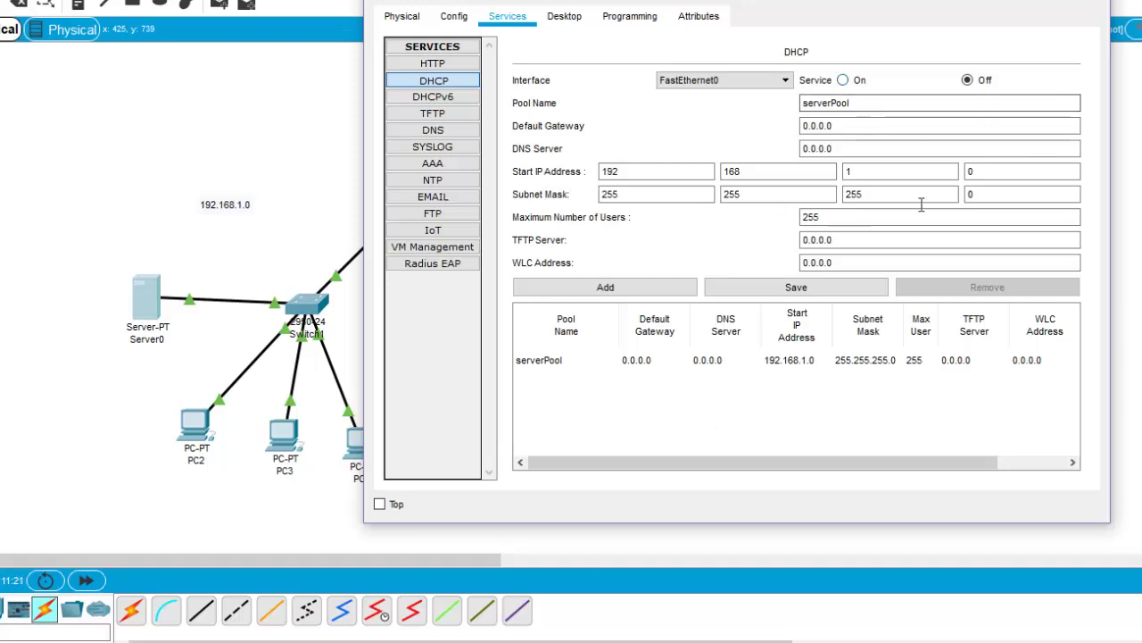
left_click(527, 641)
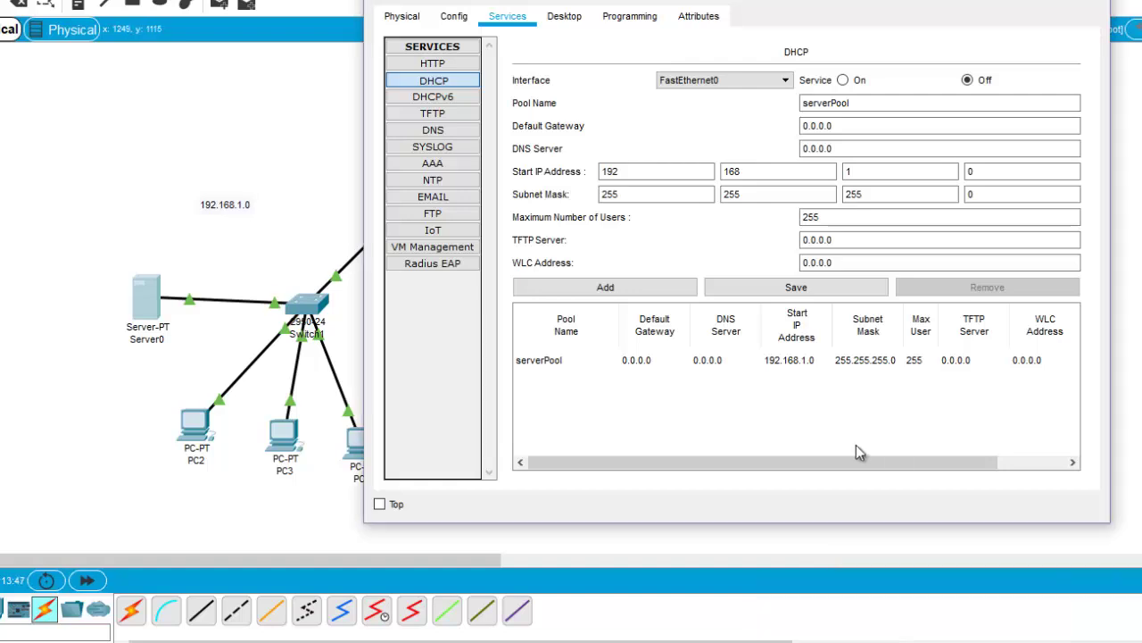
left_click(623, 288)
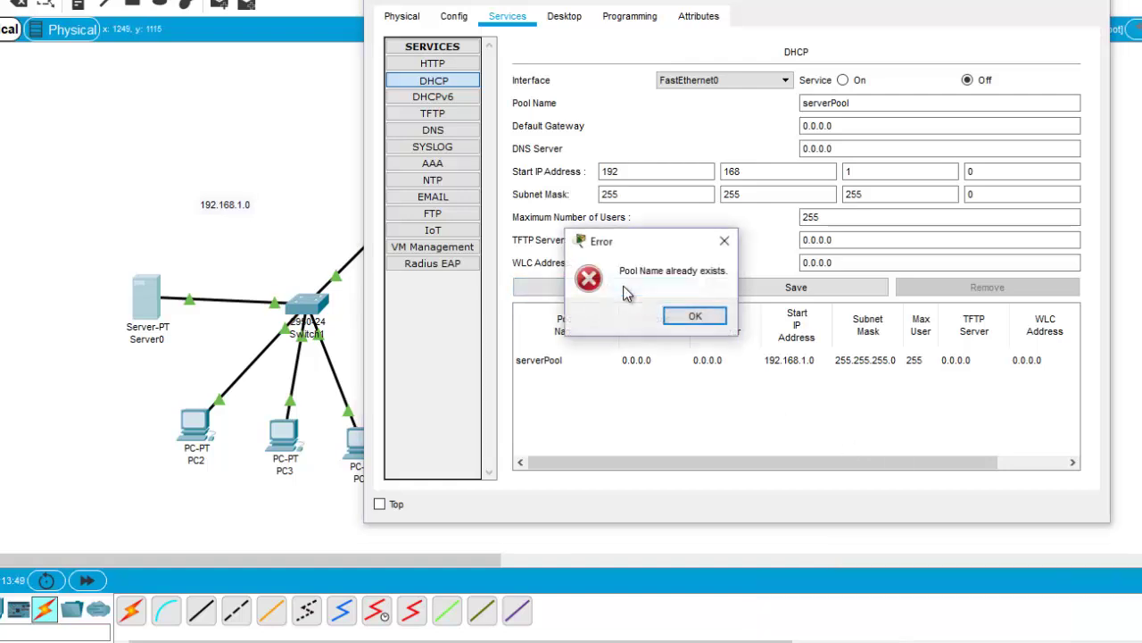
left_click(701, 318)
Name the new DHCP pool serveur1 and set its default gateway to 192.168.1.1.
left_click_drag(880, 103, 739, 109)
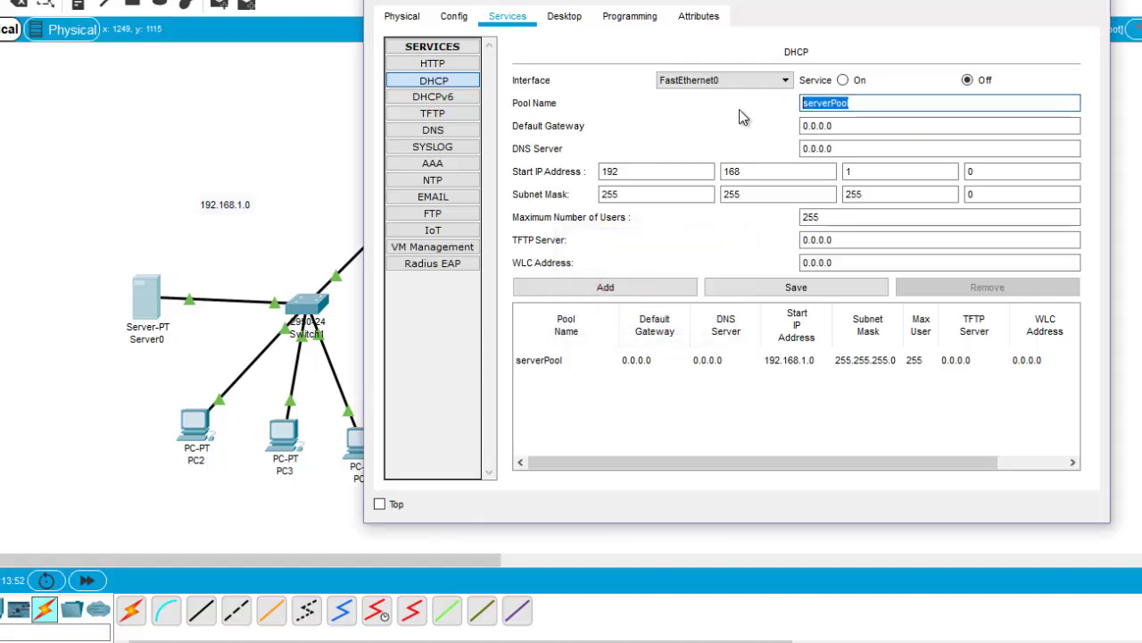
type("servers")
key("BackSpace")
key("BackSpace")
type("ur1")
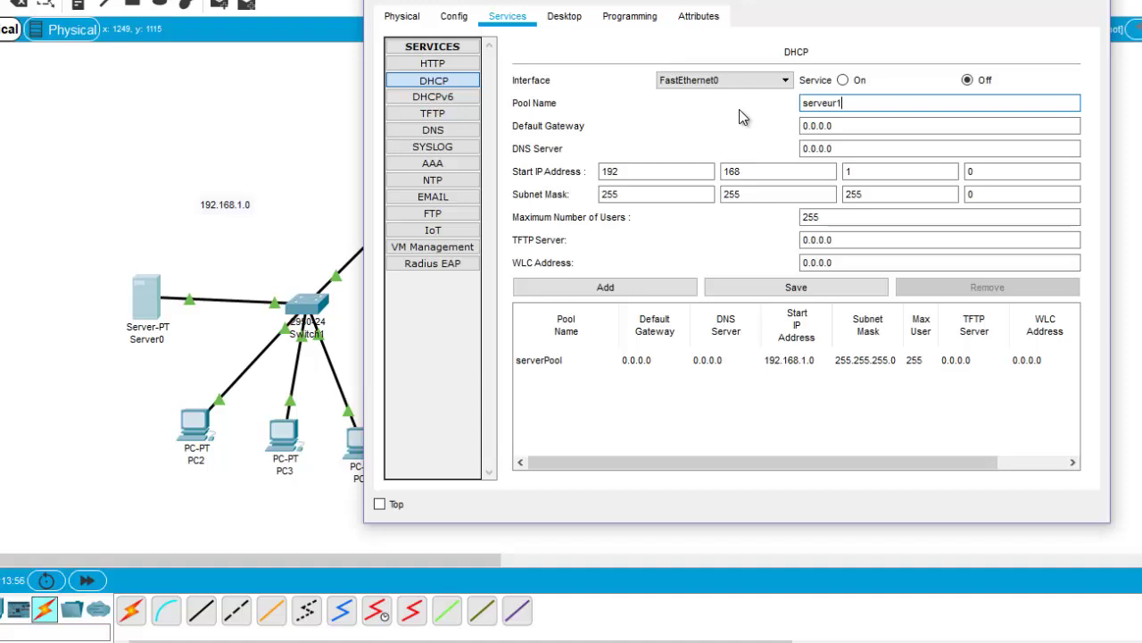
left_click_drag(853, 126, 681, 123)
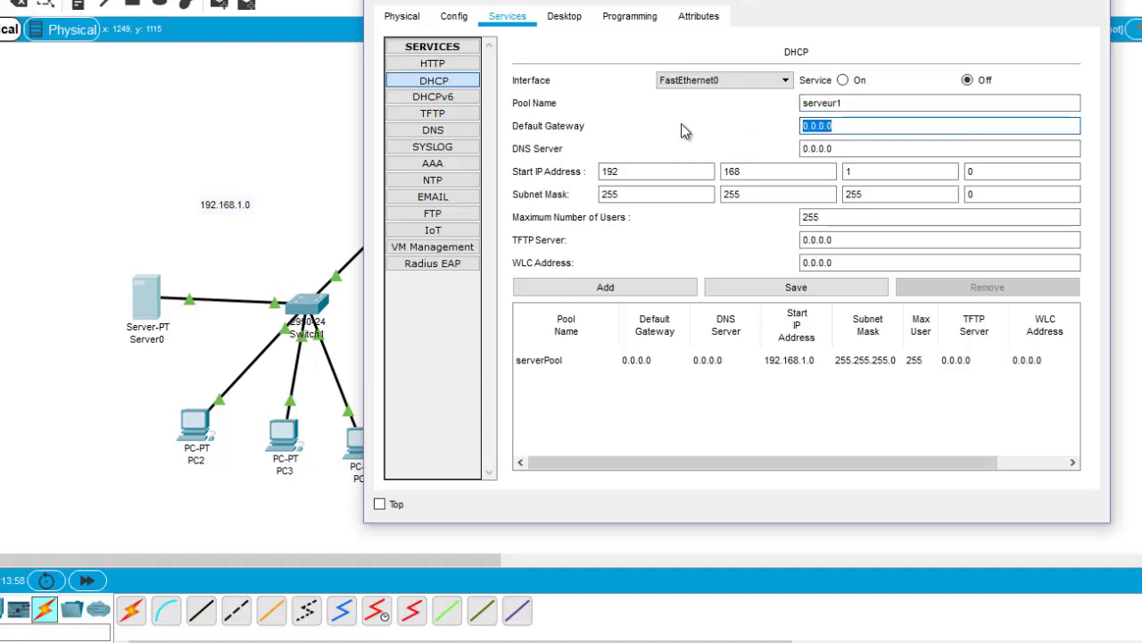
type("192.168.")
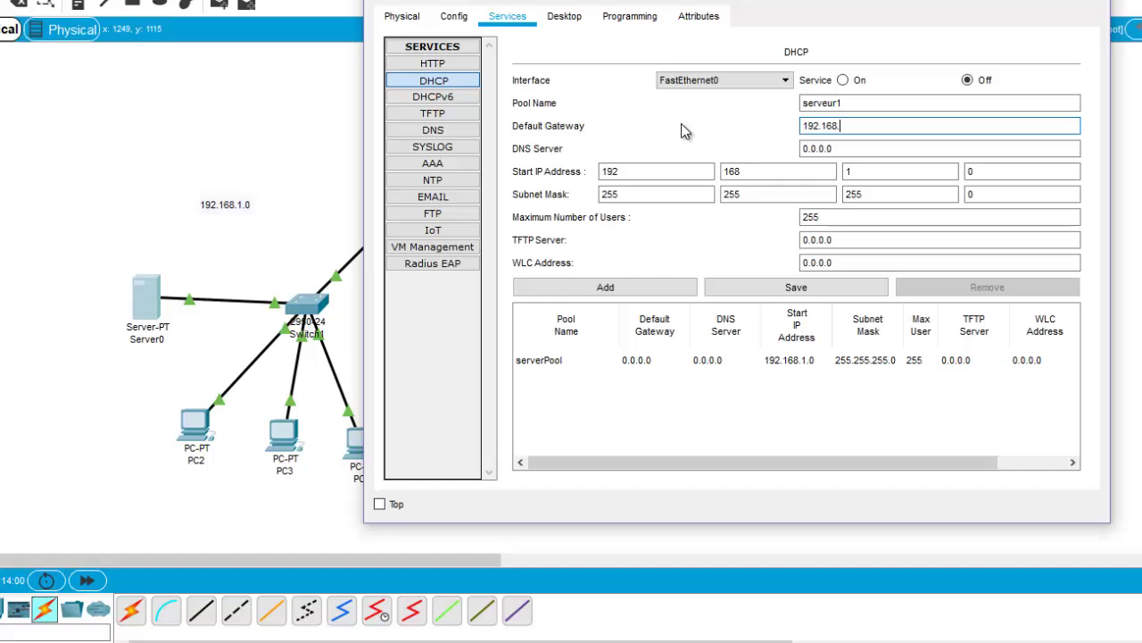
type("1.1")
left_click_drag(778, 3, 815, 237)
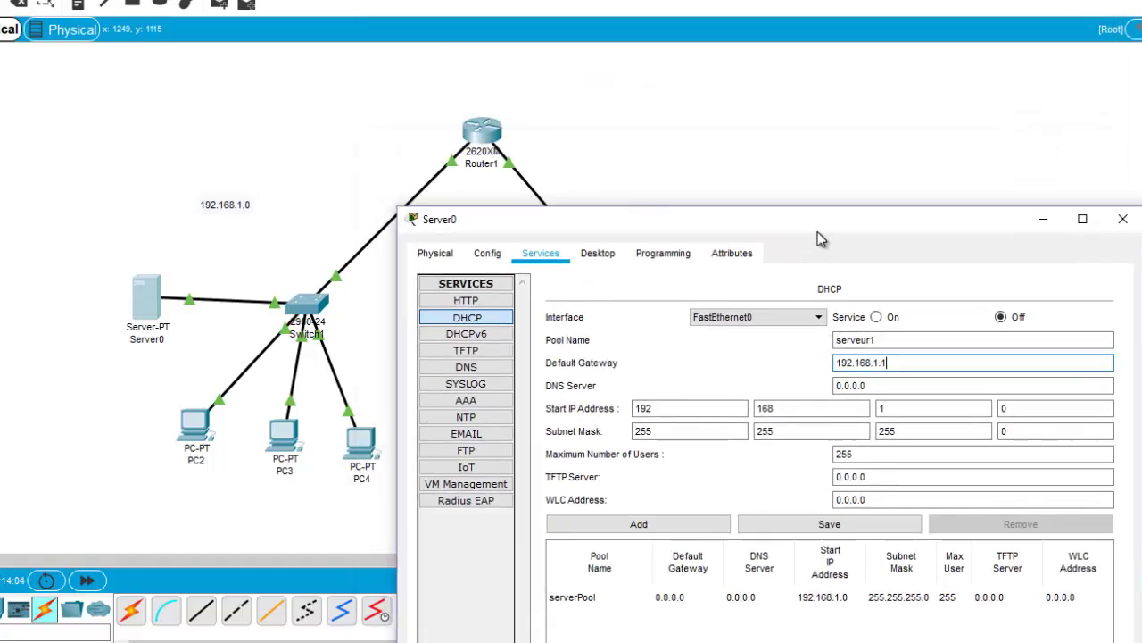
left_click_drag(741, 223, 703, 6)
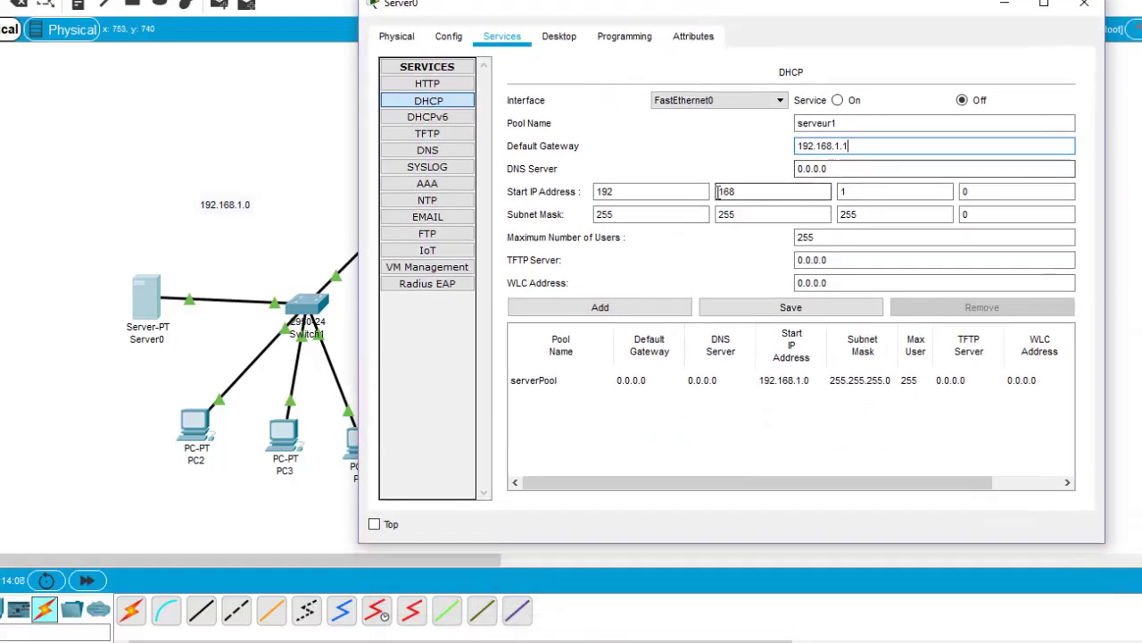
Set the serveur1 pool's start IP address to 192.168.1.3 and add the pool to the DHCP service.
left_click(744, 191)
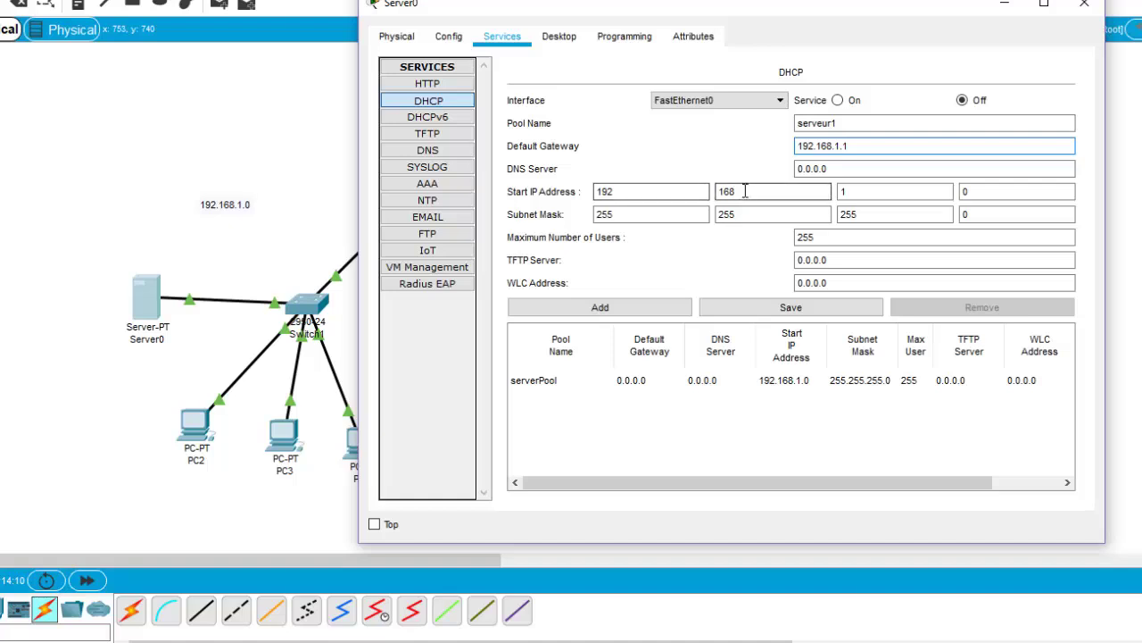
left_click(893, 192)
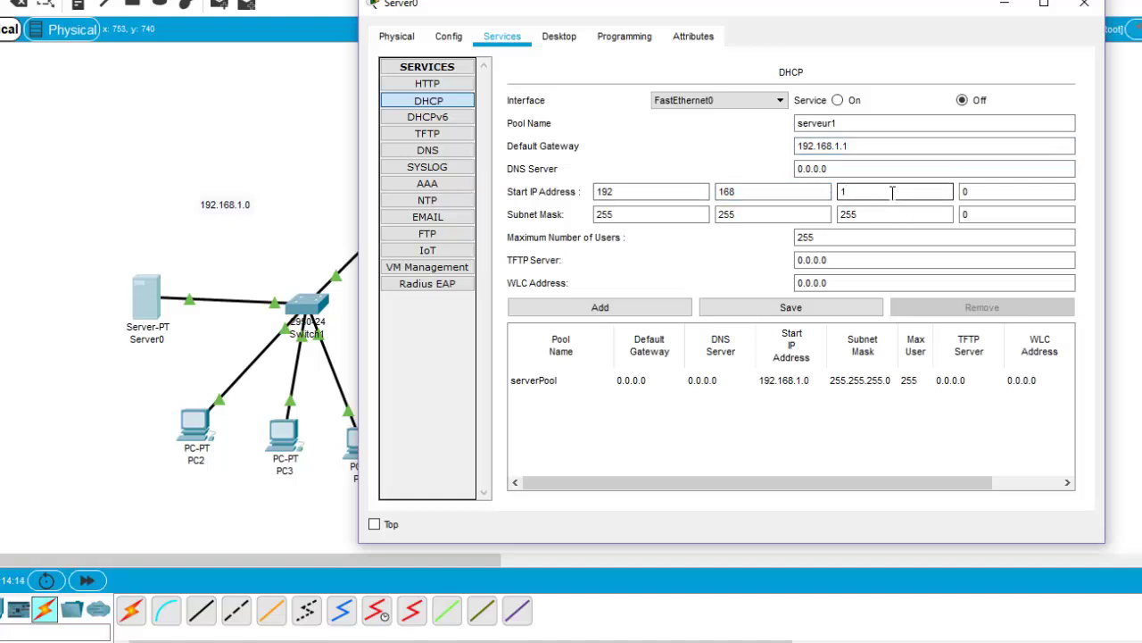
left_click(978, 192)
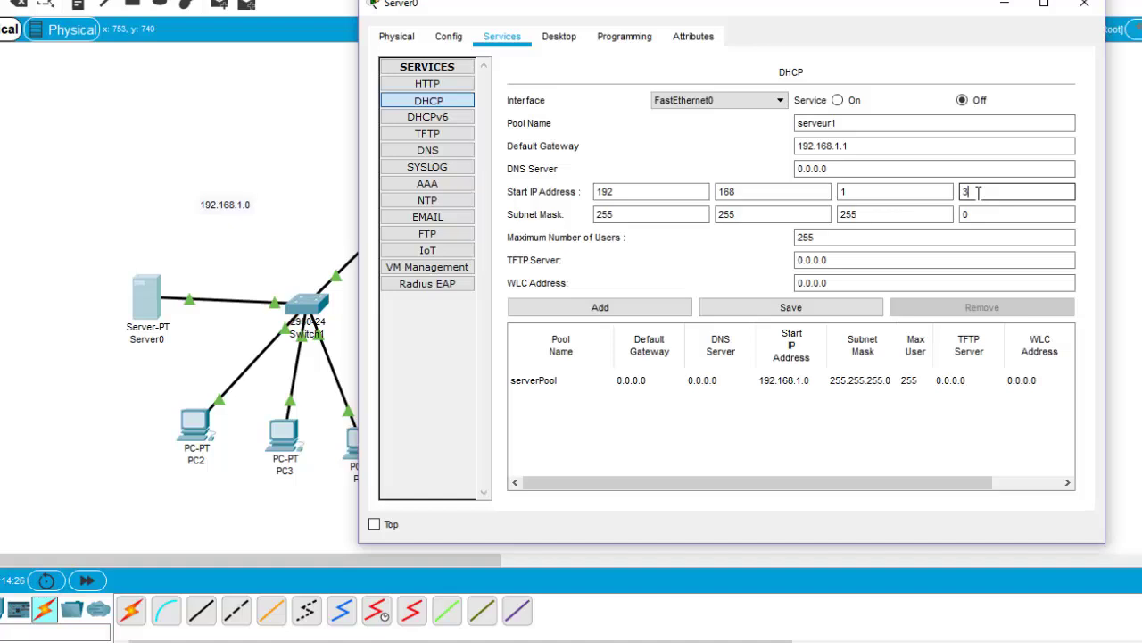
left_click(640, 214)
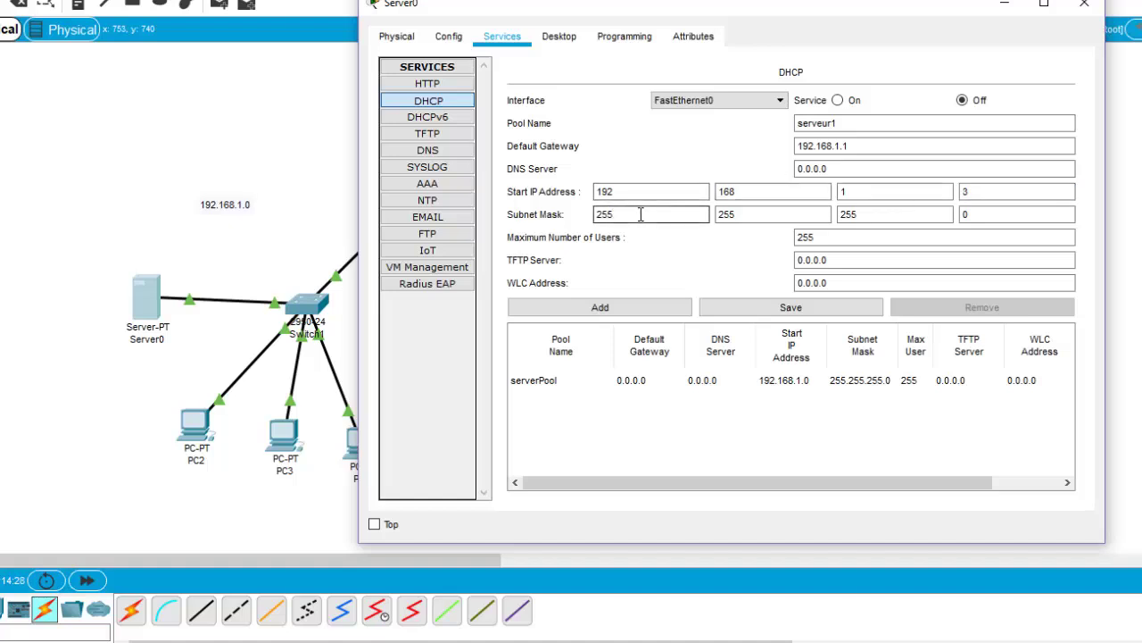
left_click(831, 239)
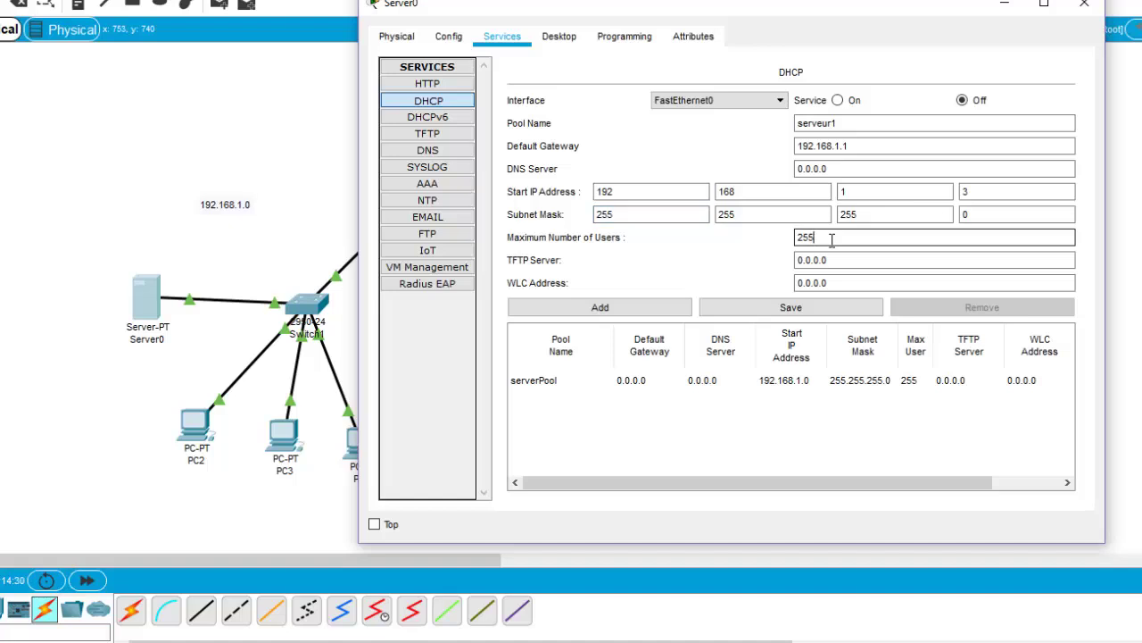
left_click(886, 192)
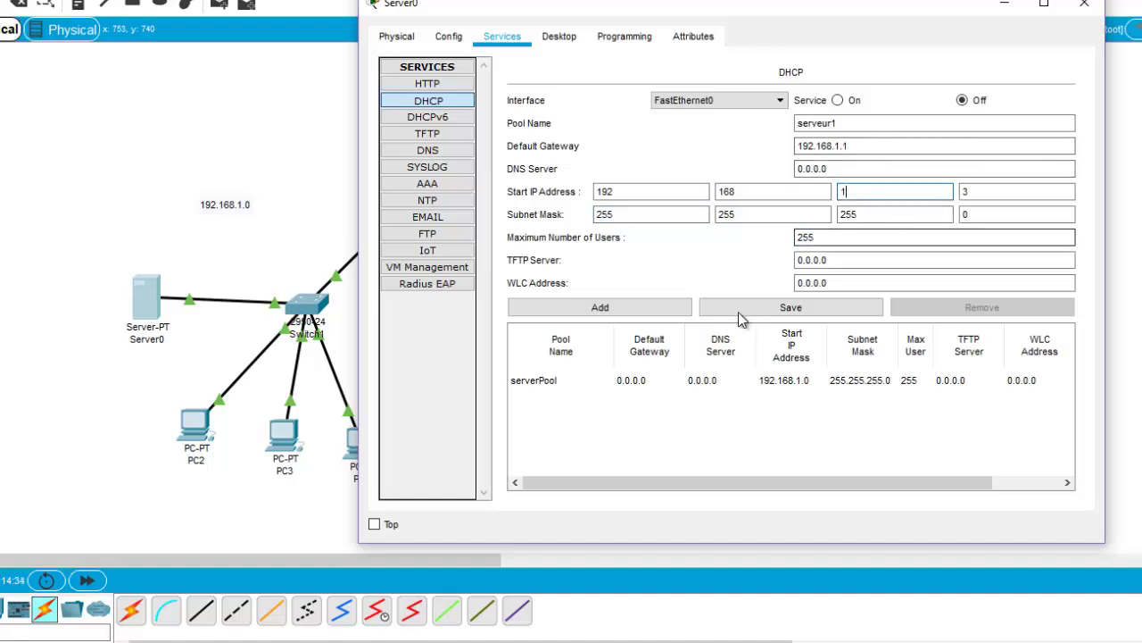
left_click(649, 309)
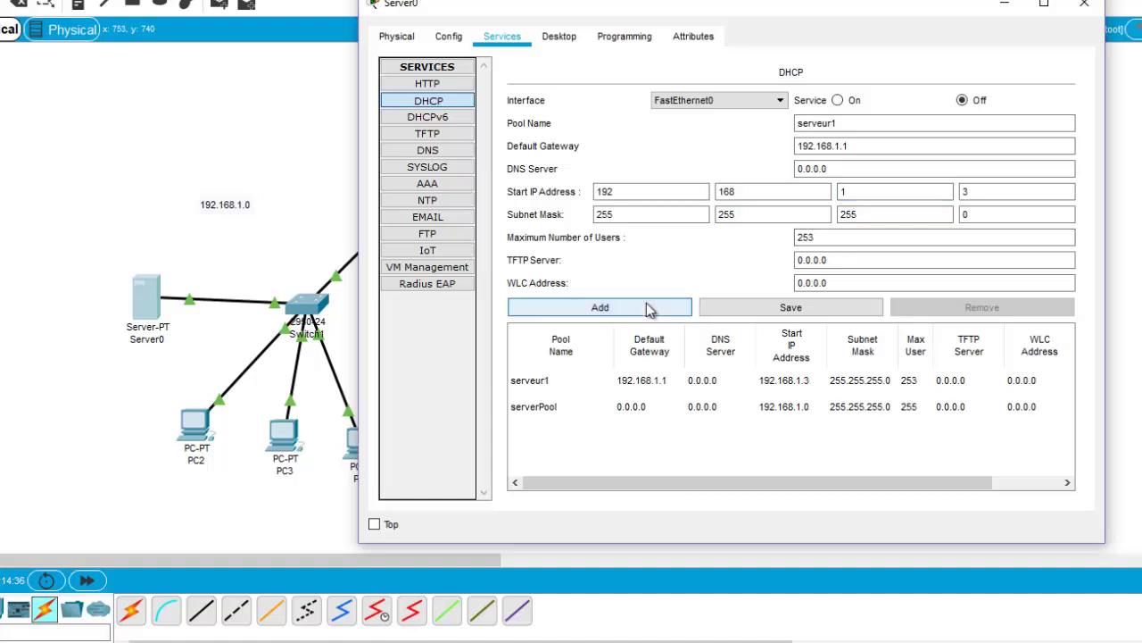
Turn on the DHCP service for FastEthernet0 with the serveur1 pool selected.
left_click(745, 416)
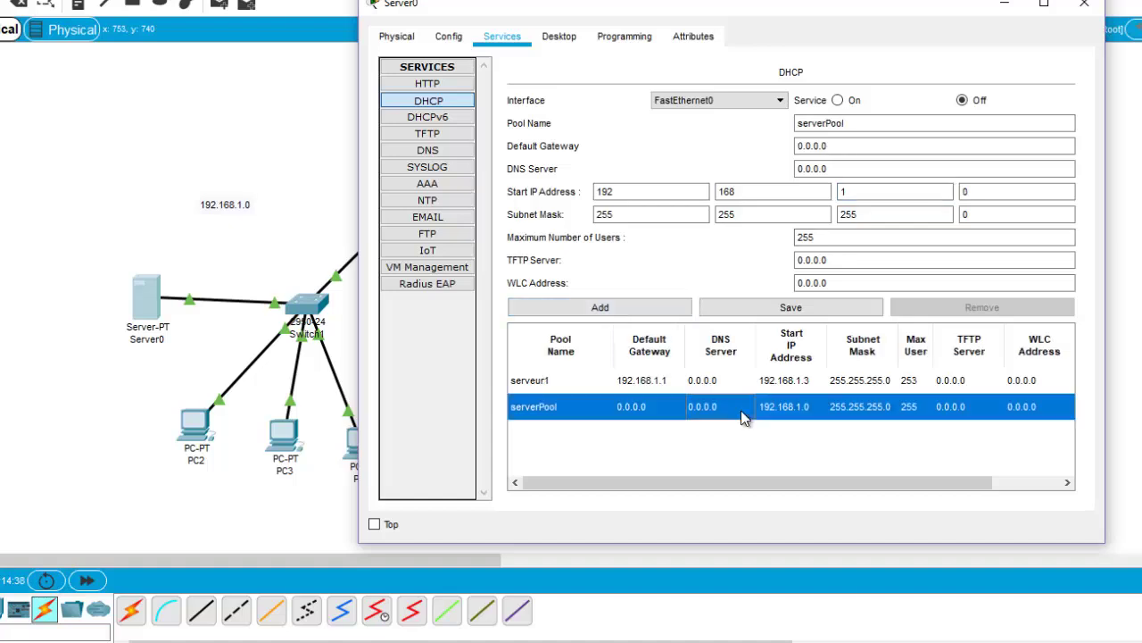
left_click(838, 101)
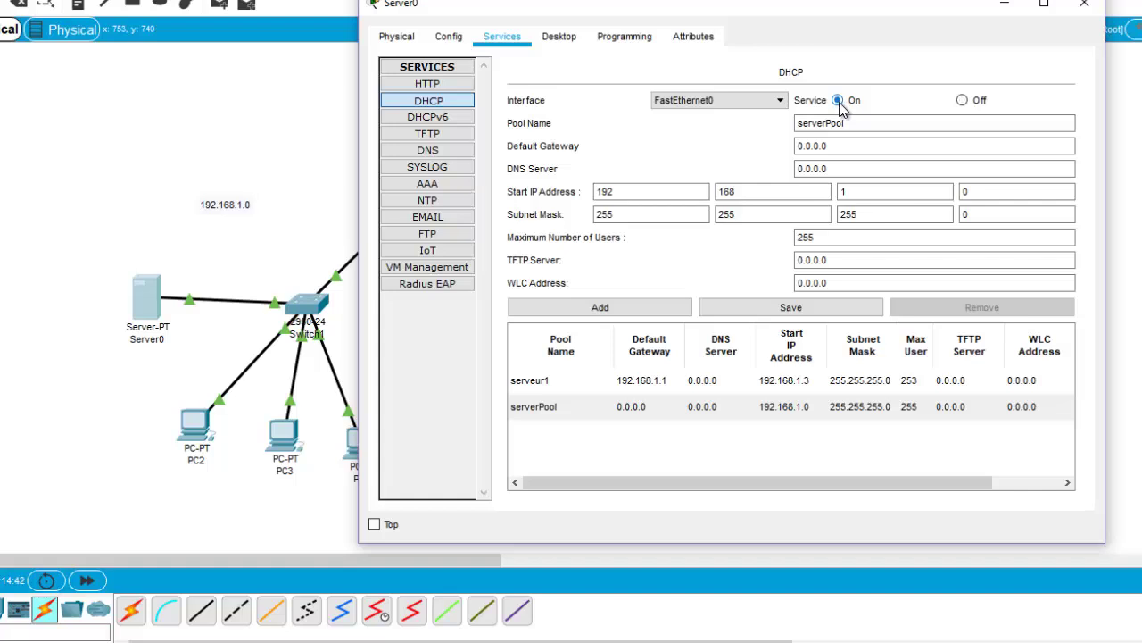
left_click(962, 101)
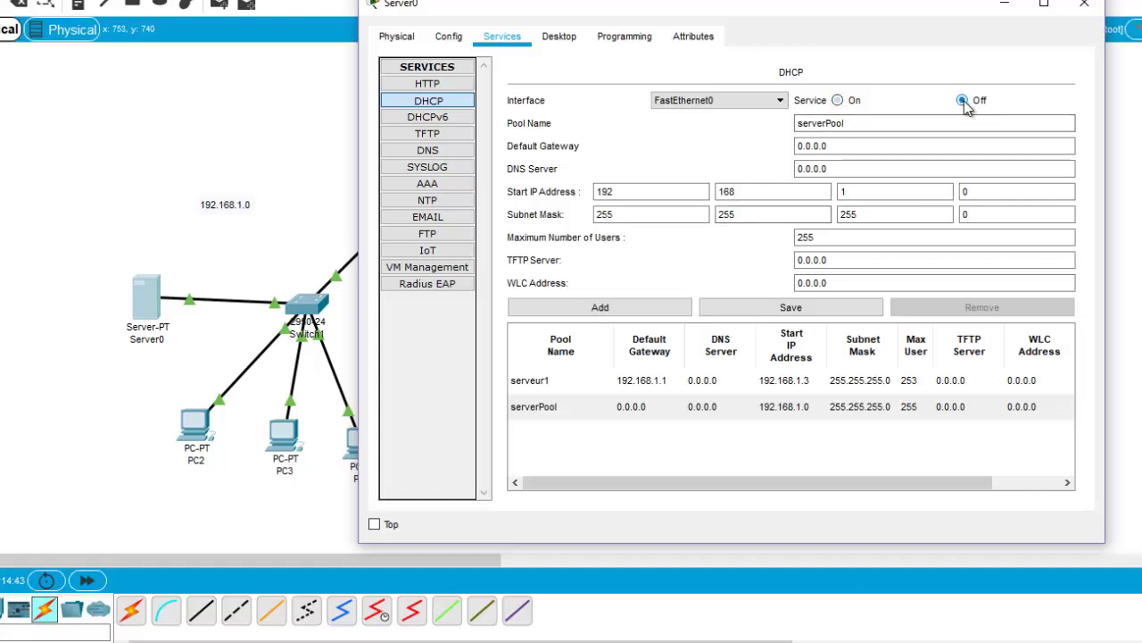
left_click(823, 385)
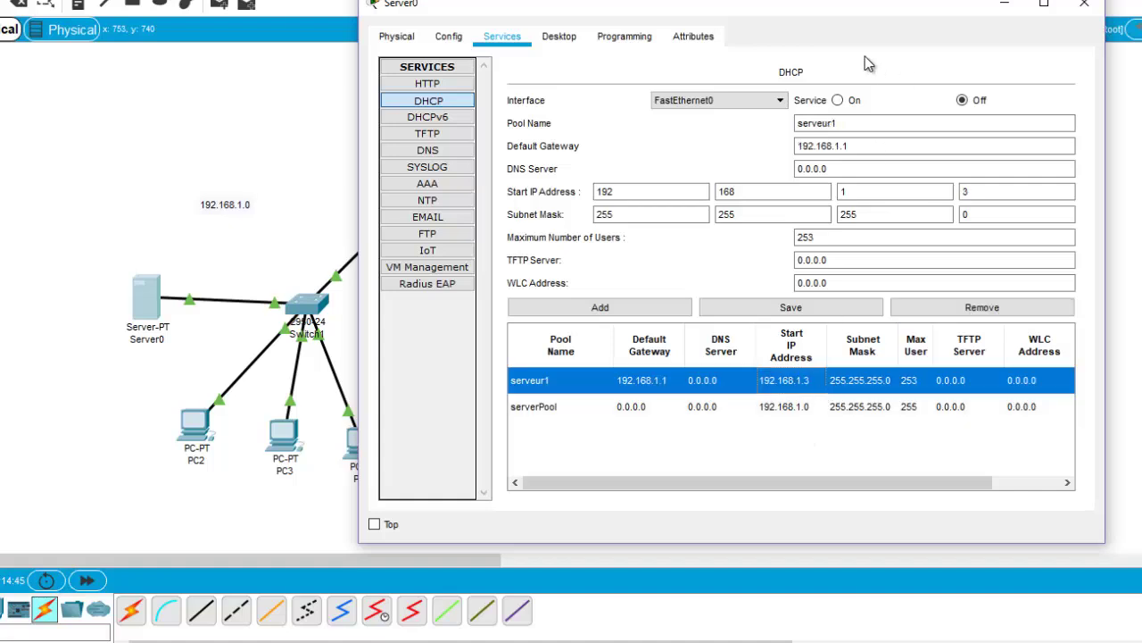
left_click(839, 101)
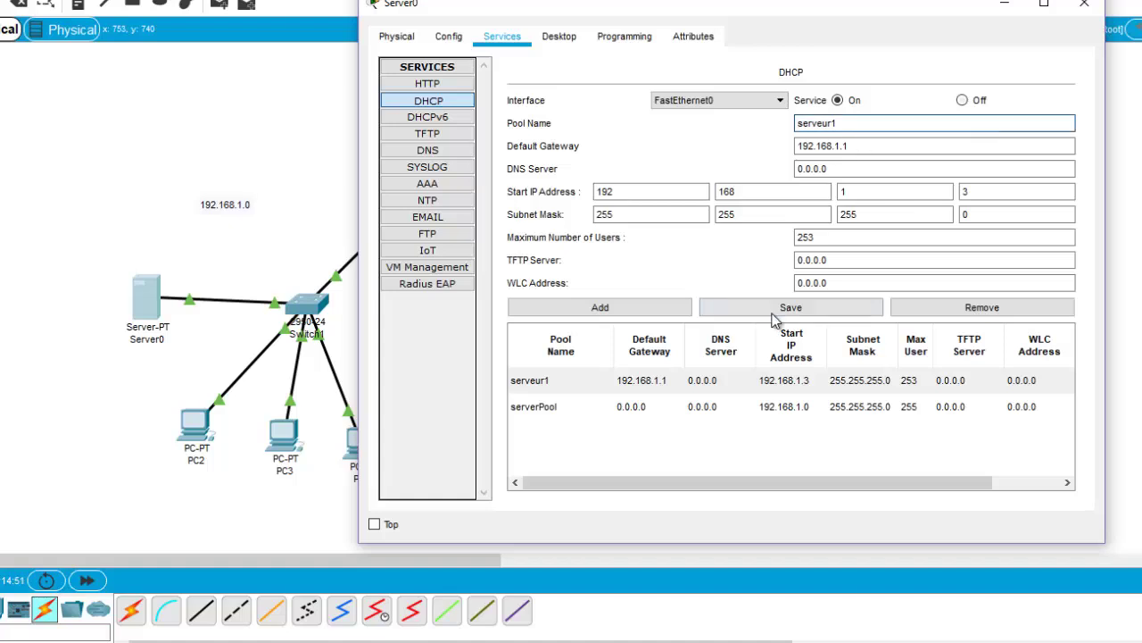
Set the serverPool DHCP pool's default gateway to 192.168.2.1 and start IP address to 192.168.2.2, and save the pool.
left_click(722, 408)
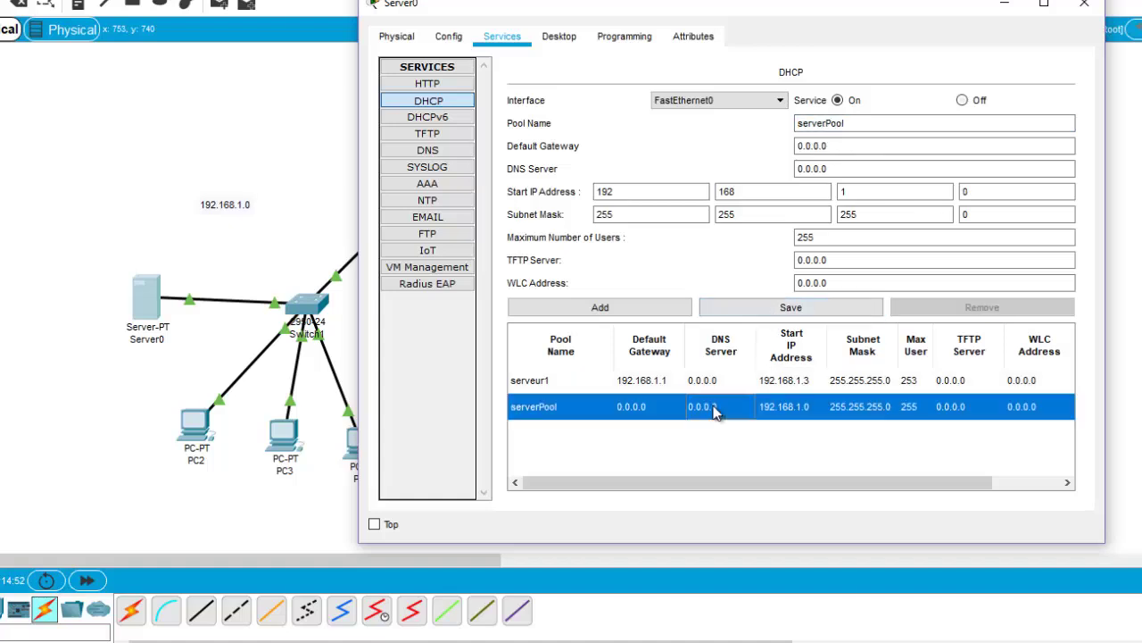
left_click(855, 148)
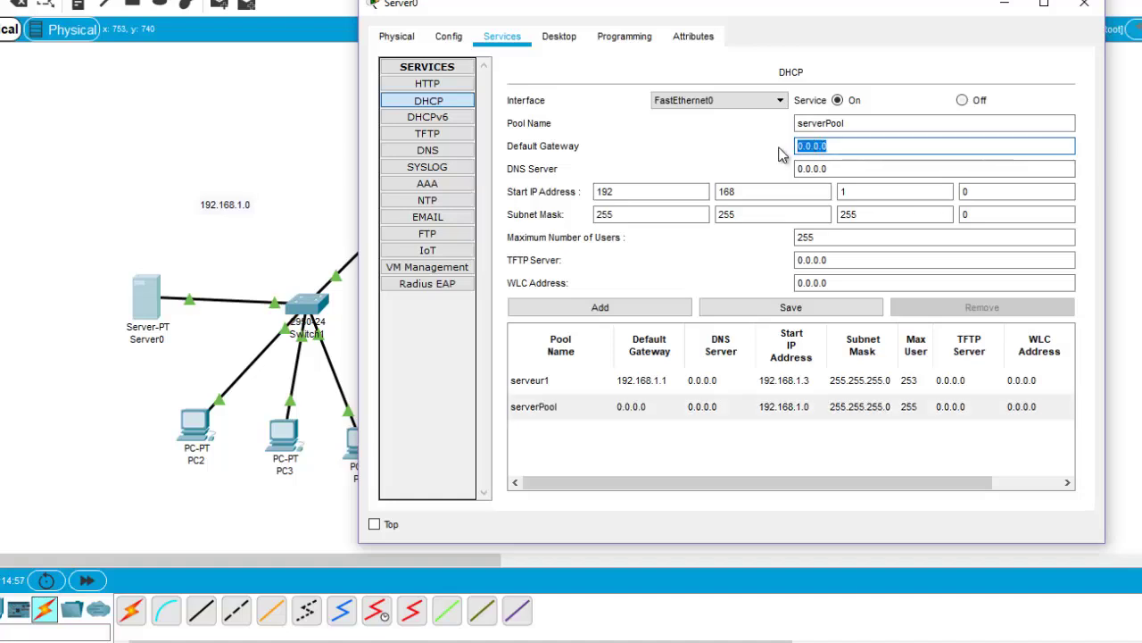
type("192.168.2")
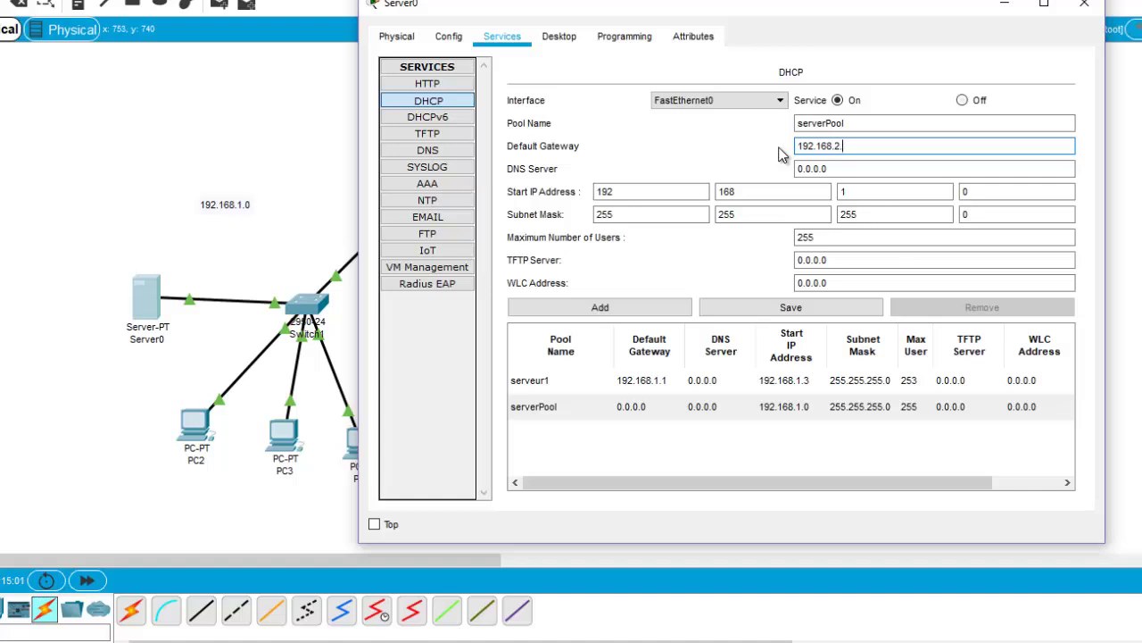
left_click(858, 192)
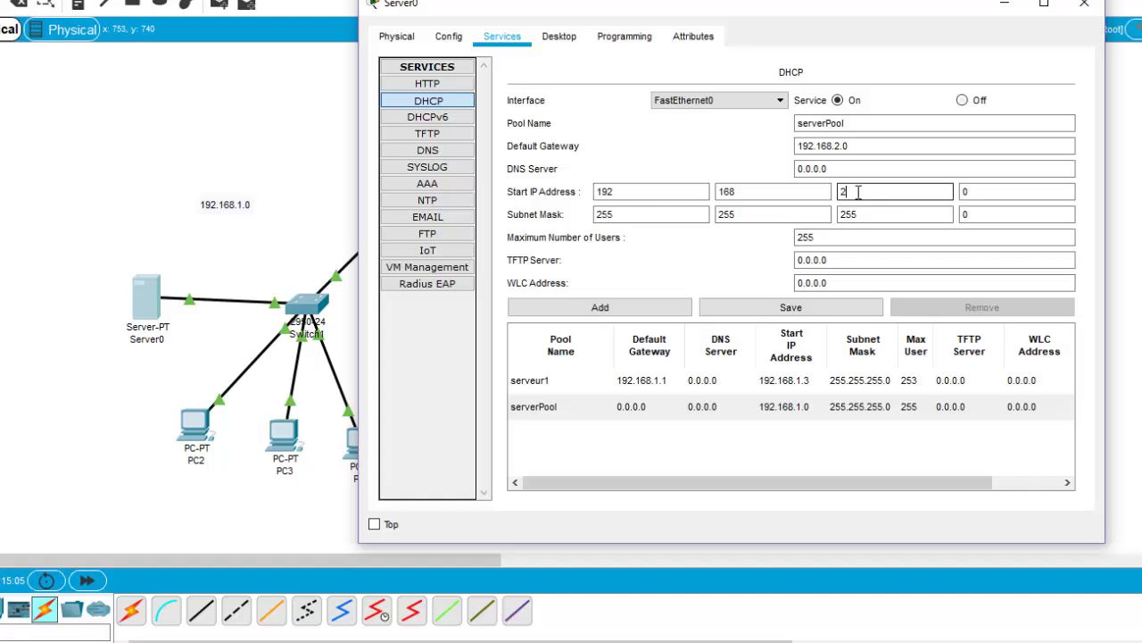
left_click(985, 192)
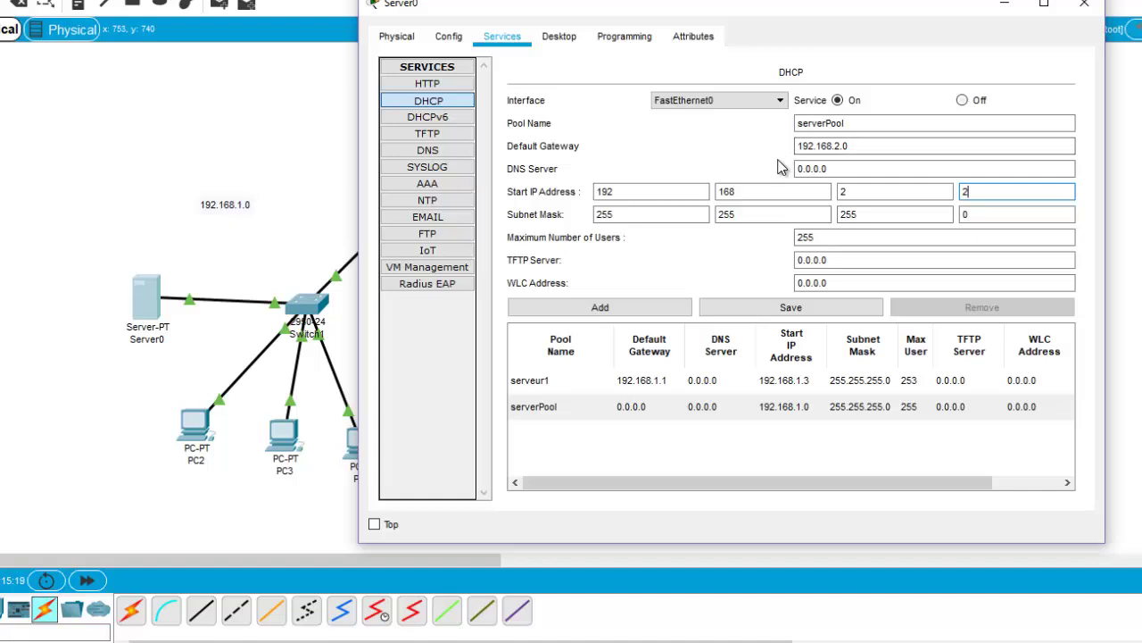
left_click(882, 145)
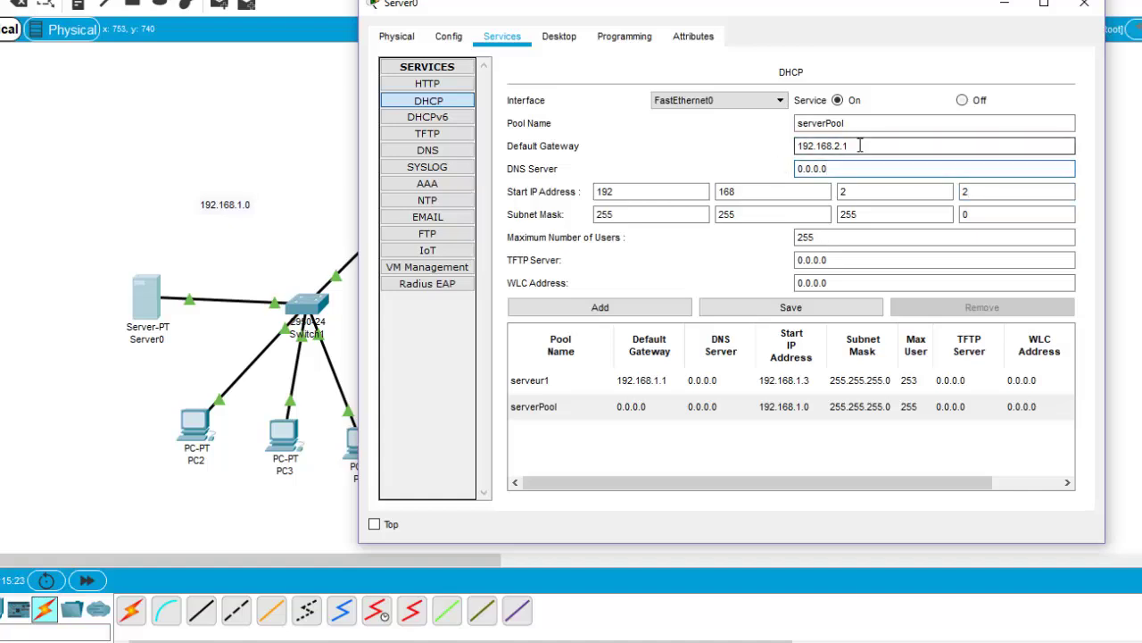
left_click(739, 313)
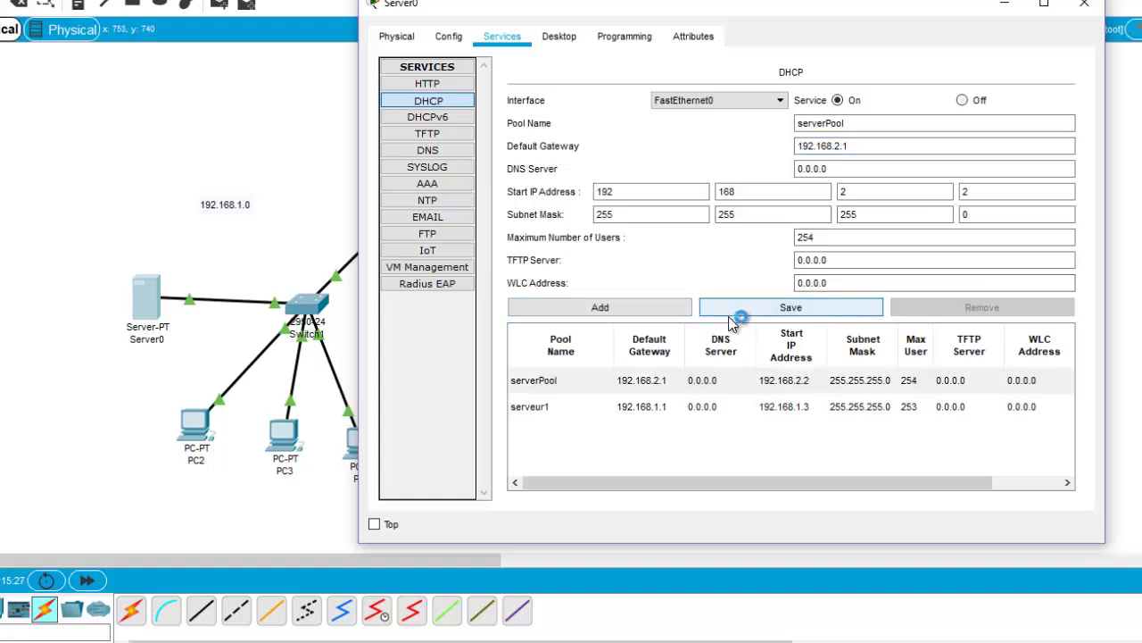
left_click(765, 406)
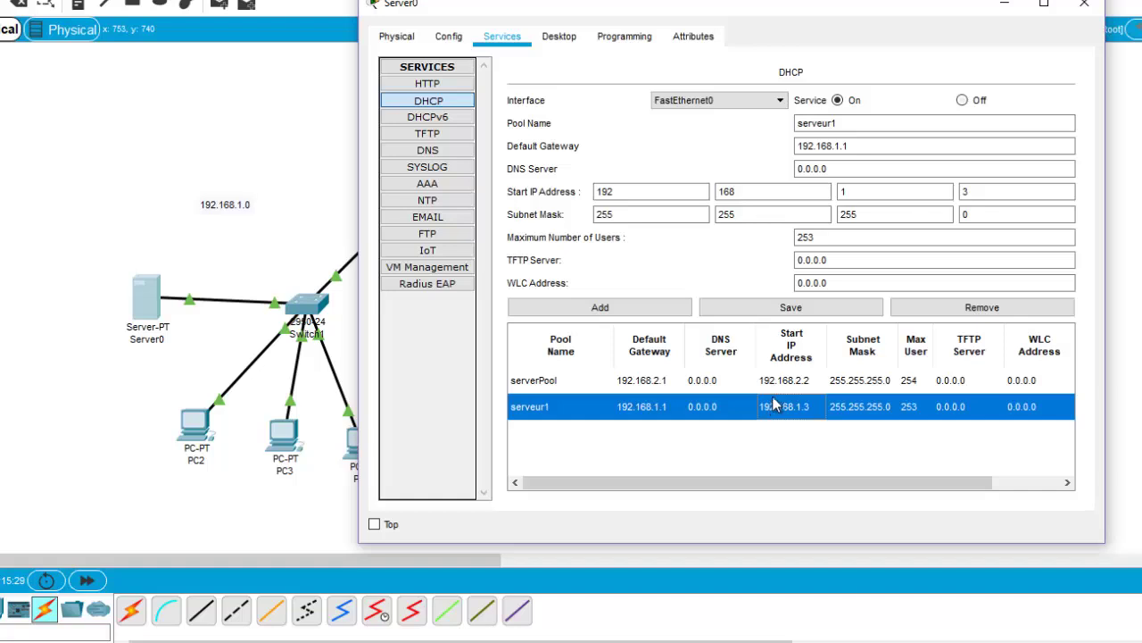
left_click(776, 392)
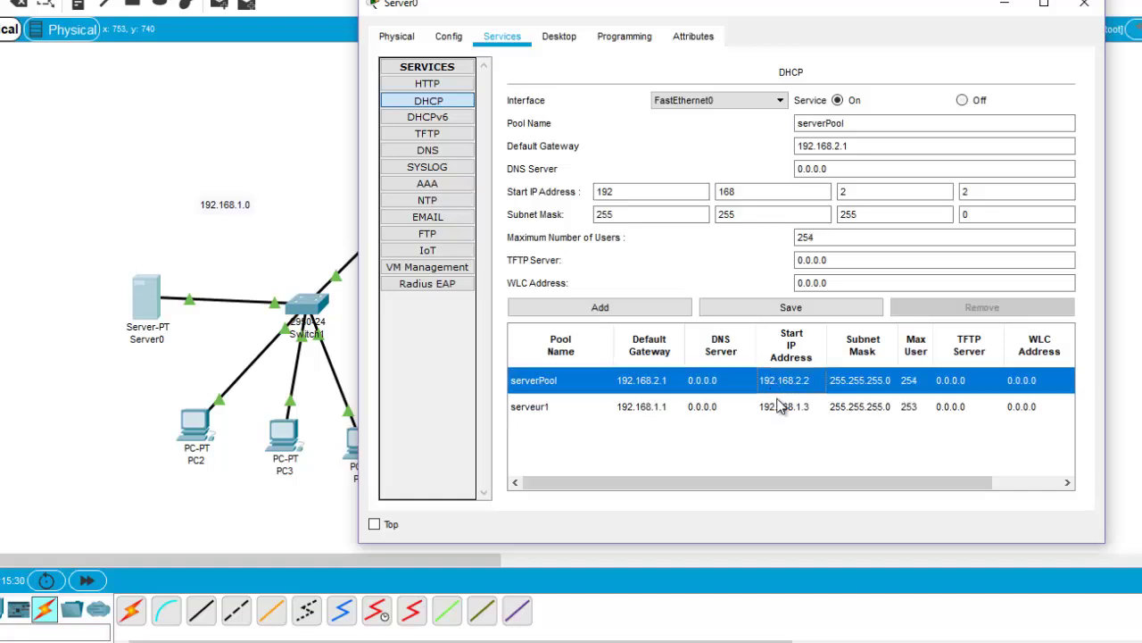
left_click(1083, 7)
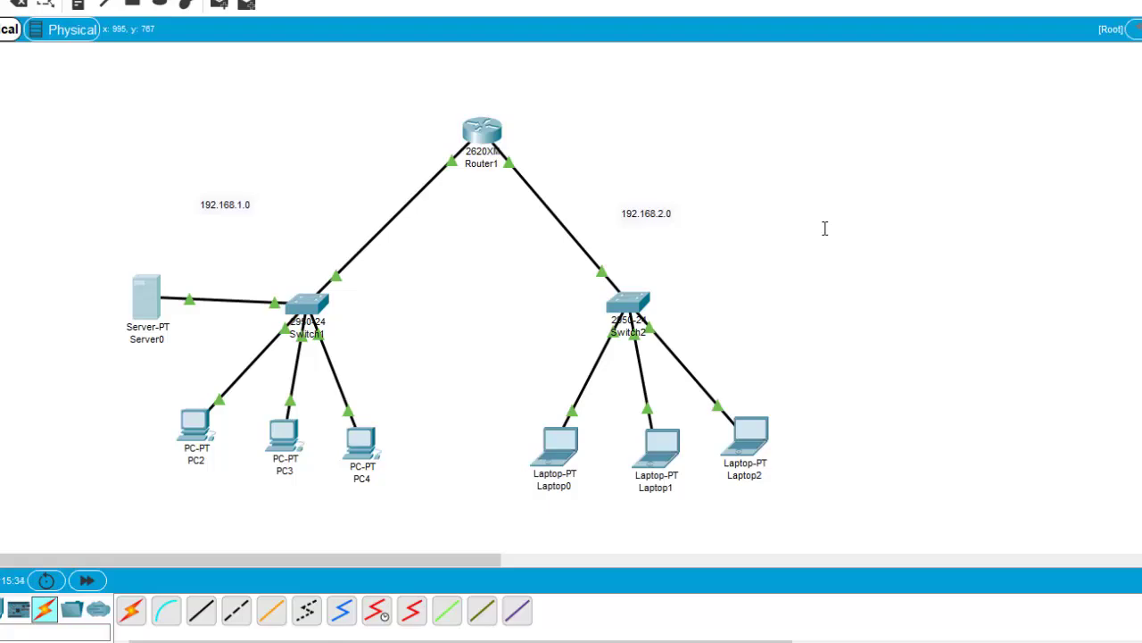
Switch PC2's FastEthernet0 IPv4 configuration to DHCP so it requests an address from the server.
left_click(192, 422)
left_click(420, 52)
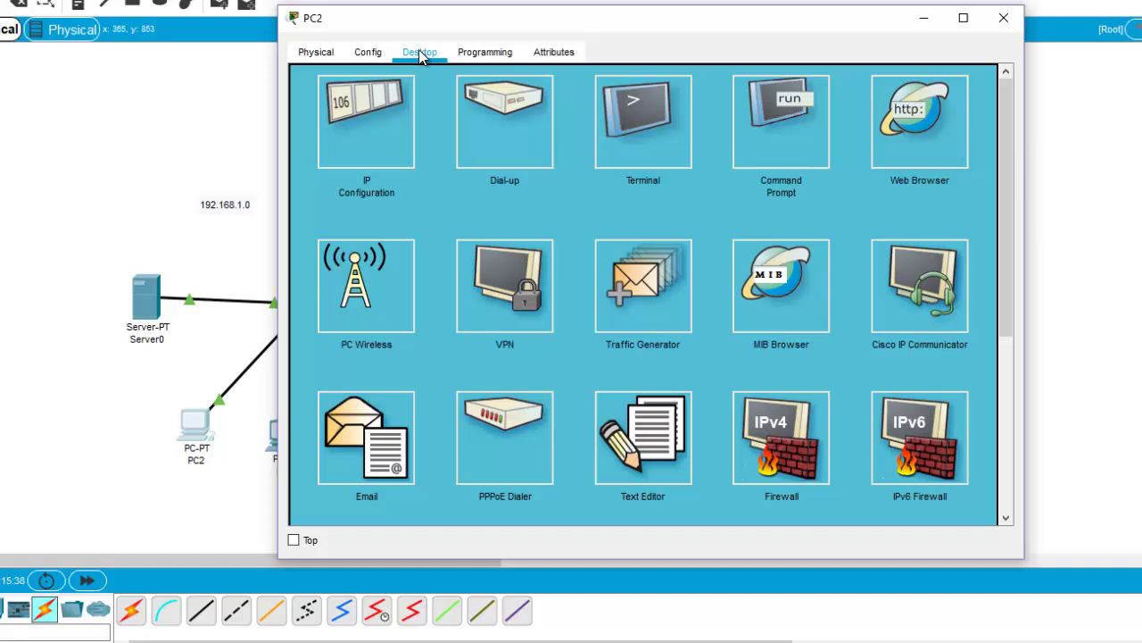
left_click(358, 114)
left_click(338, 153)
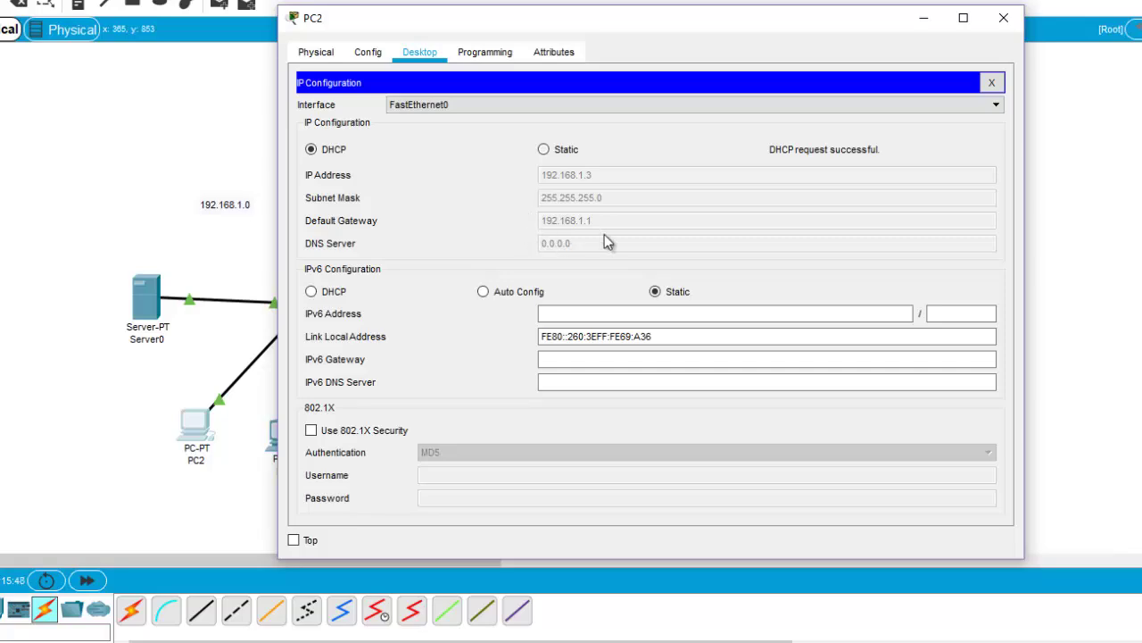
left_click(1004, 18)
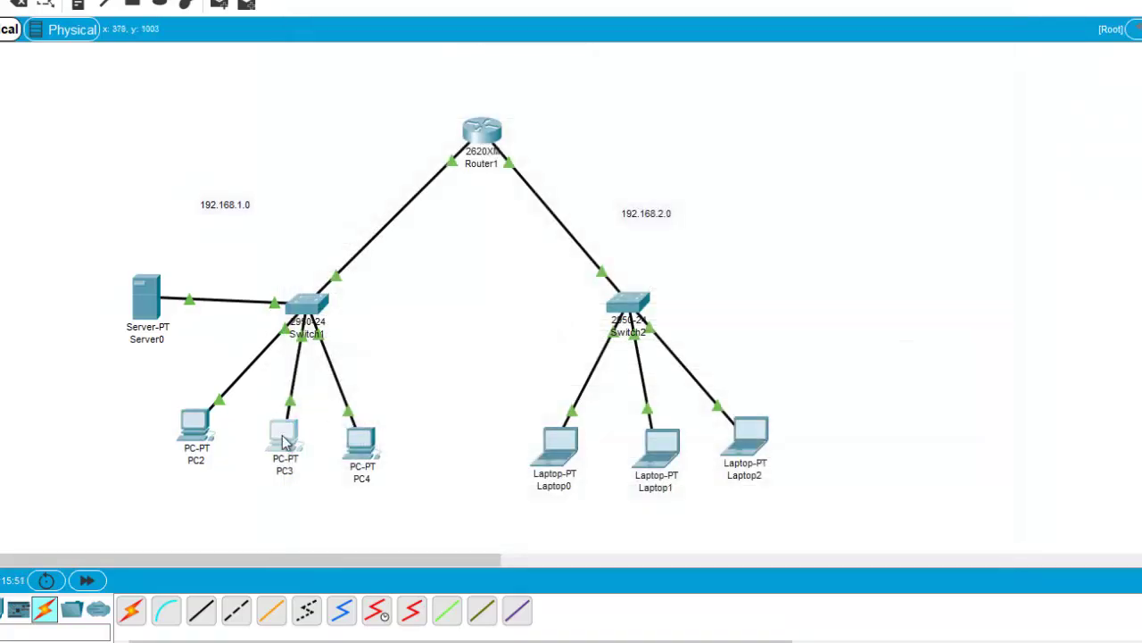
Switch PC3's FastEthernet0 IPv4 configuration to DHCP so it requests an address from the server.
left_click(284, 442)
left_click(419, 52)
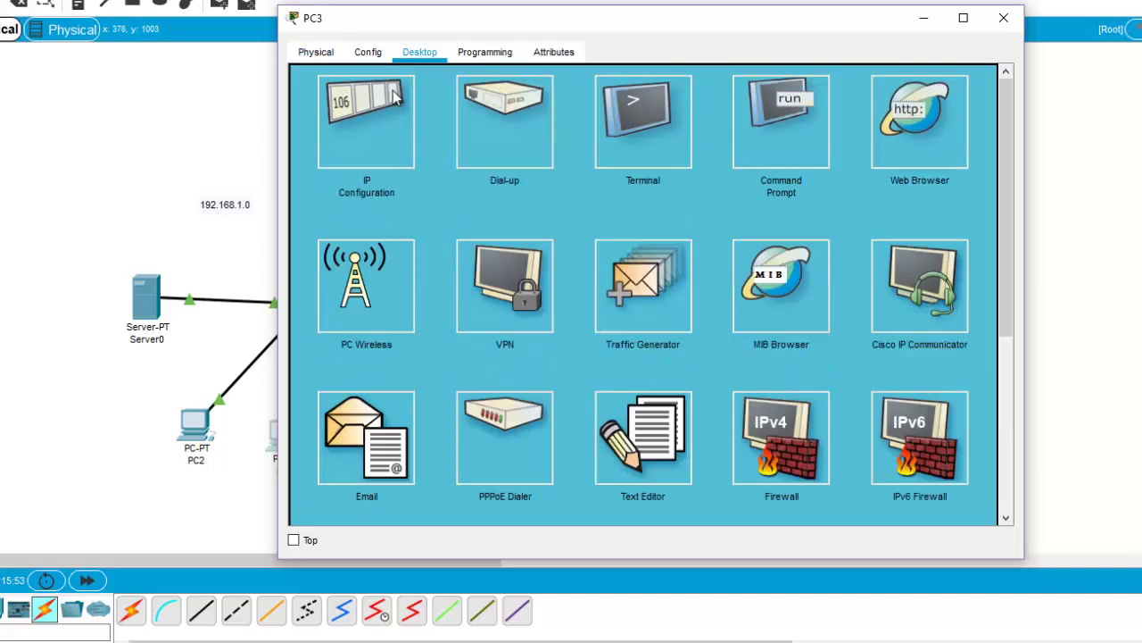
left_click(396, 98)
left_click(340, 153)
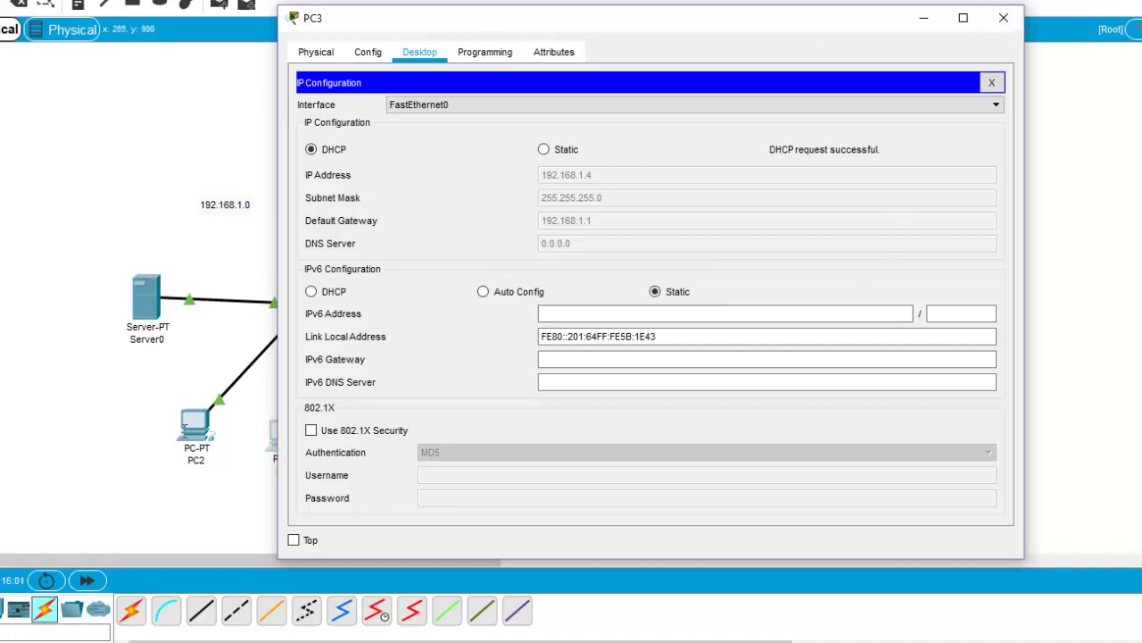
left_click(1004, 17)
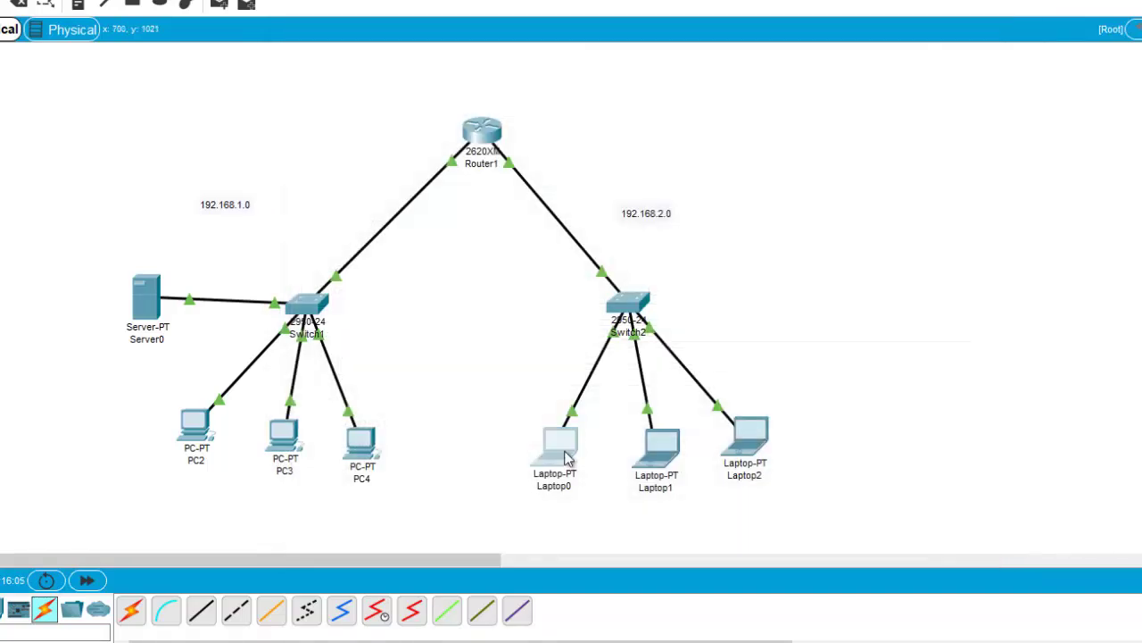
Try to obtain Laptop0's IPv4 address on FastEthernet0 through DHCP.
left_click(566, 458)
left_click(418, 55)
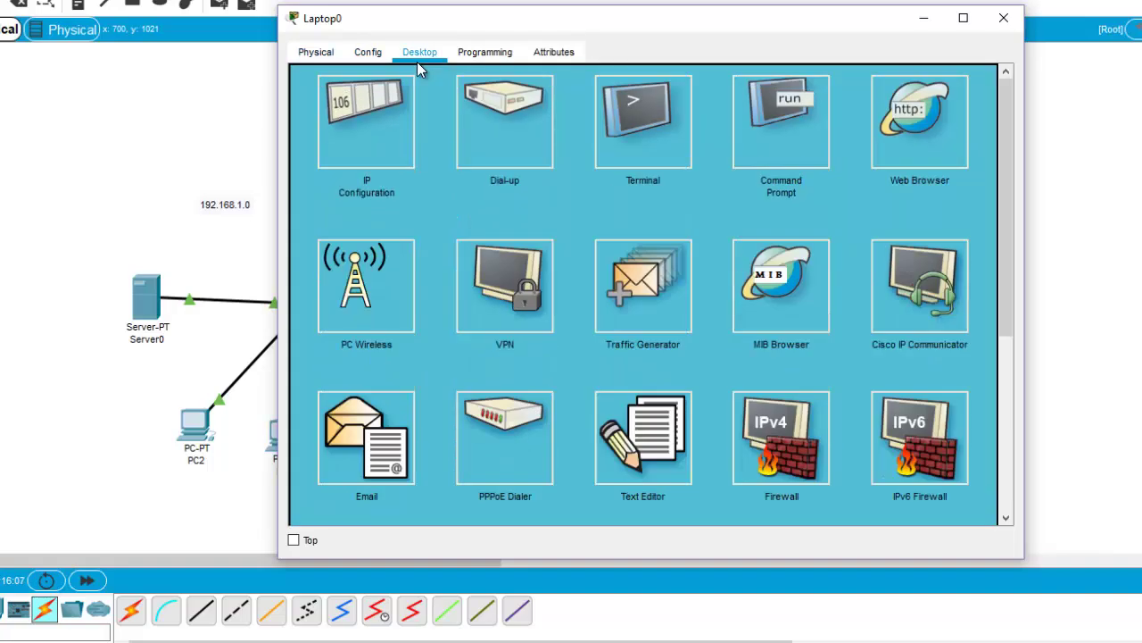
left_click(361, 138)
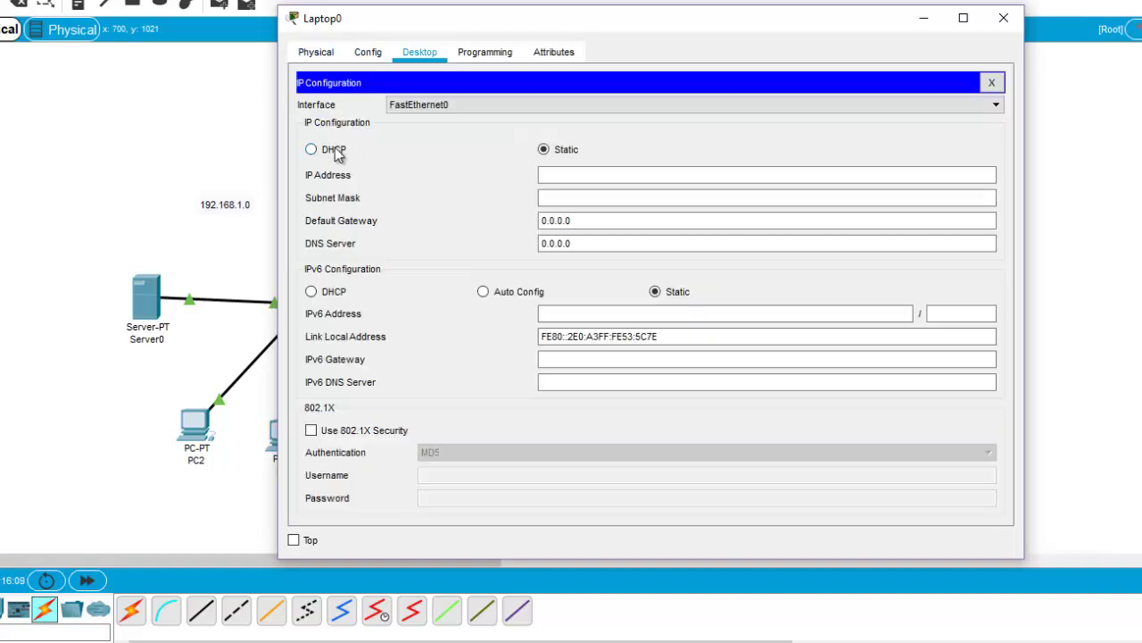
left_click(336, 150)
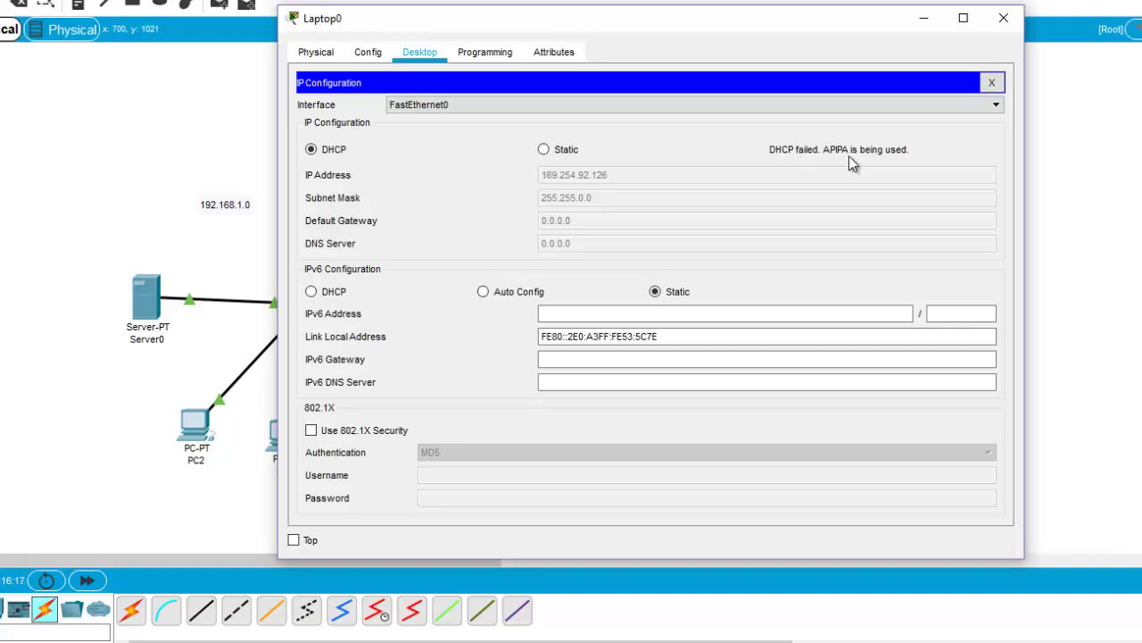
left_click(1006, 26)
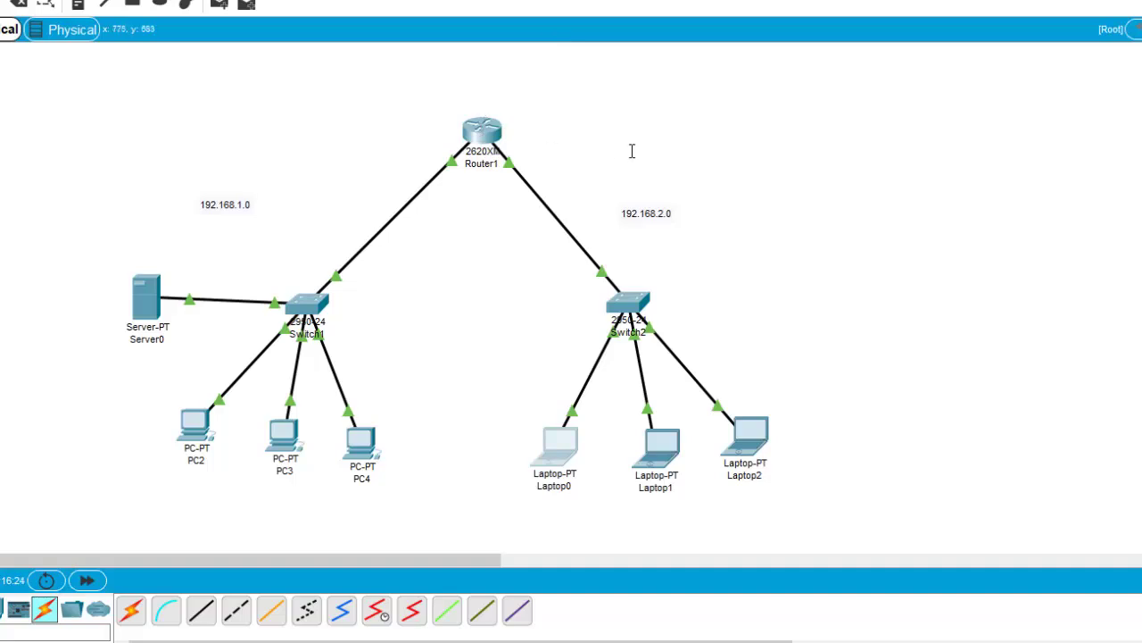
left_click(482, 131)
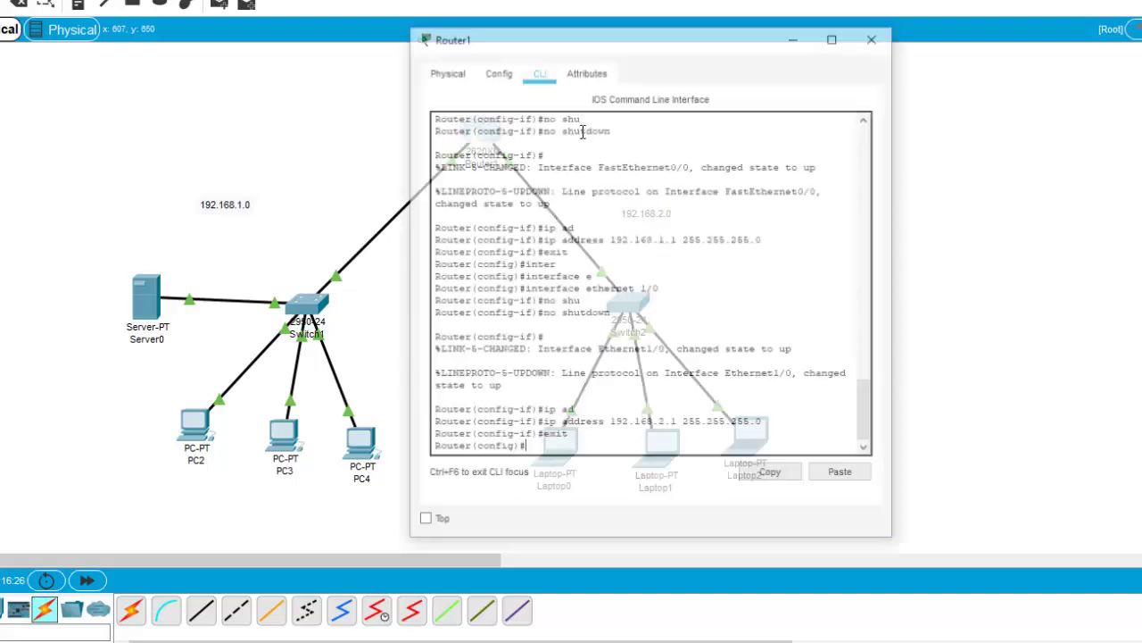
left_click(871, 40)
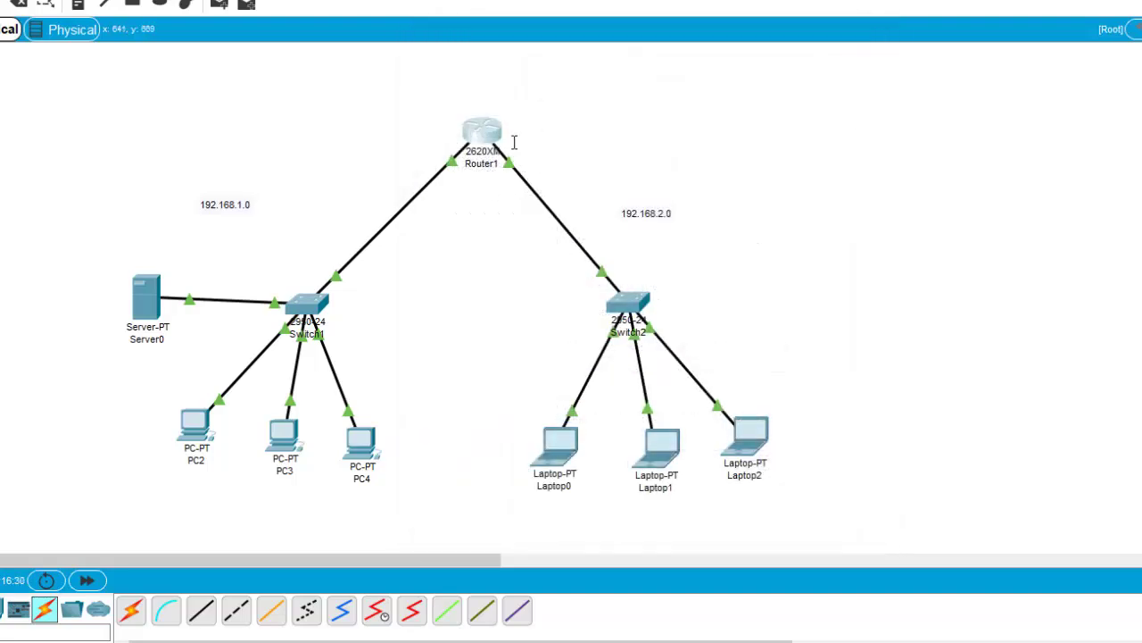
mouse_move(508, 168)
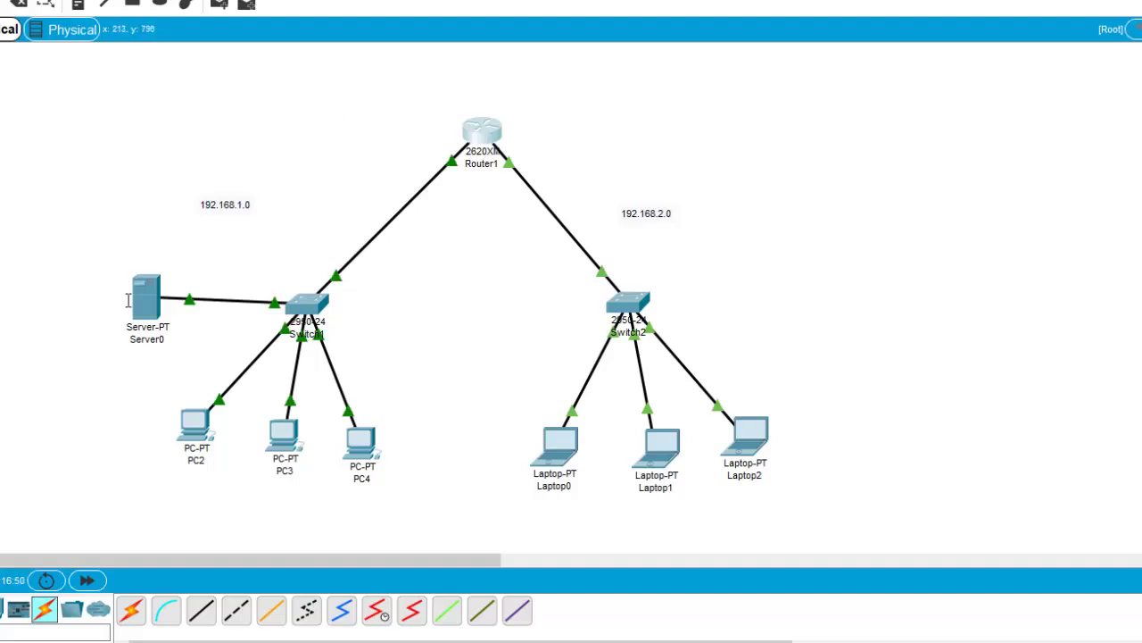
Open Router1's command line and enter interface configuration mode for ethernet 1/0.
left_click(490, 134)
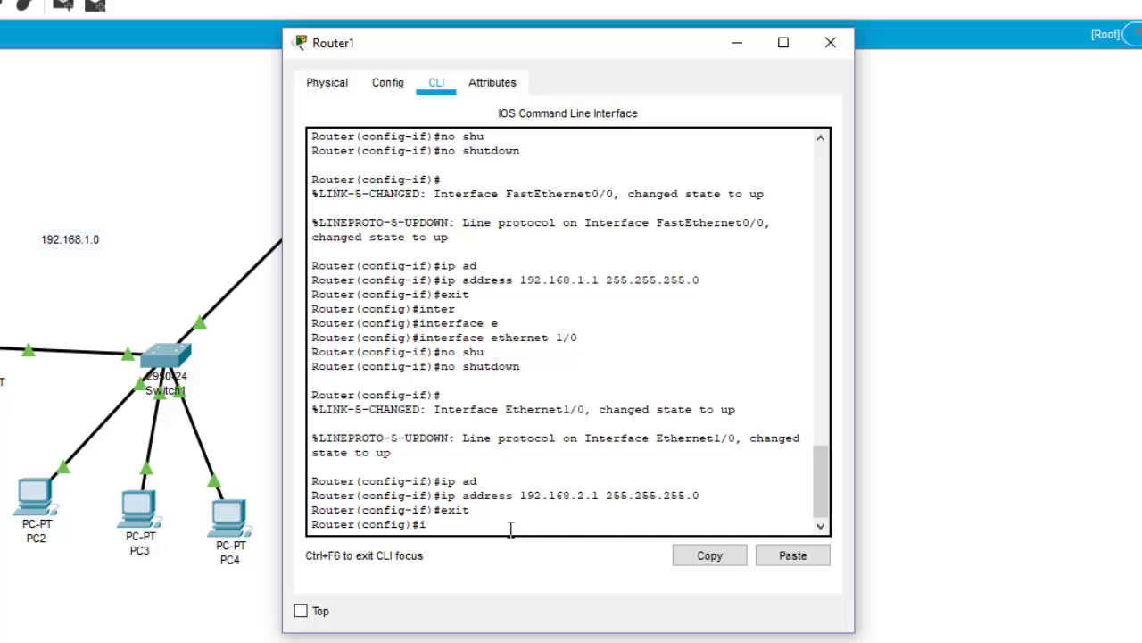
type("t")
key("Tab")
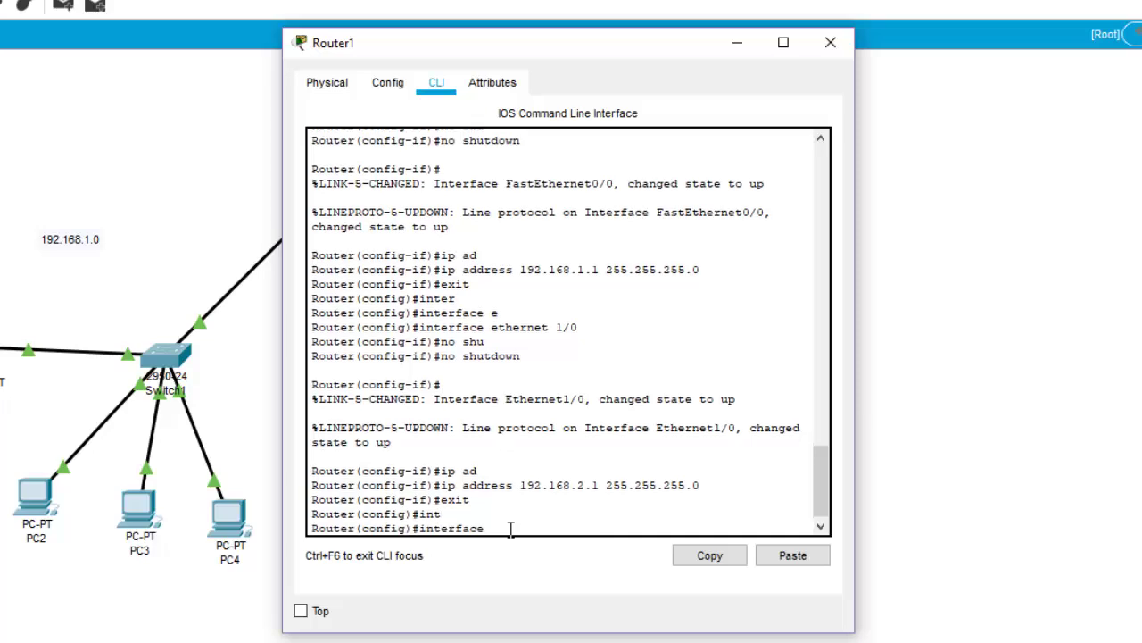
type("e")
key("Tab")
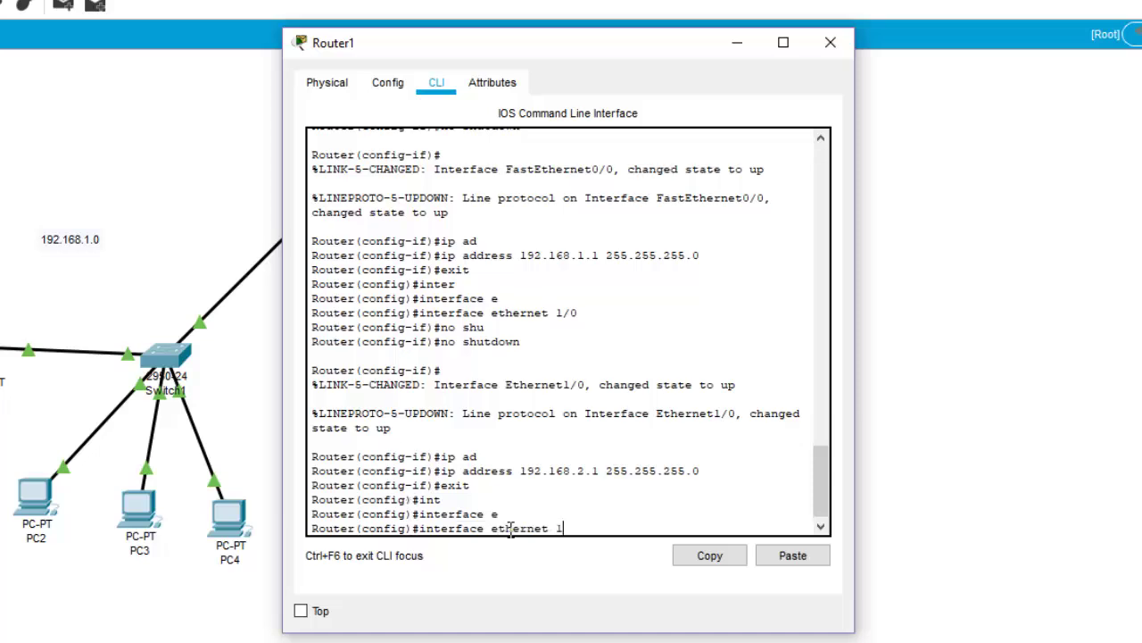
type("1/0")
key("Return")
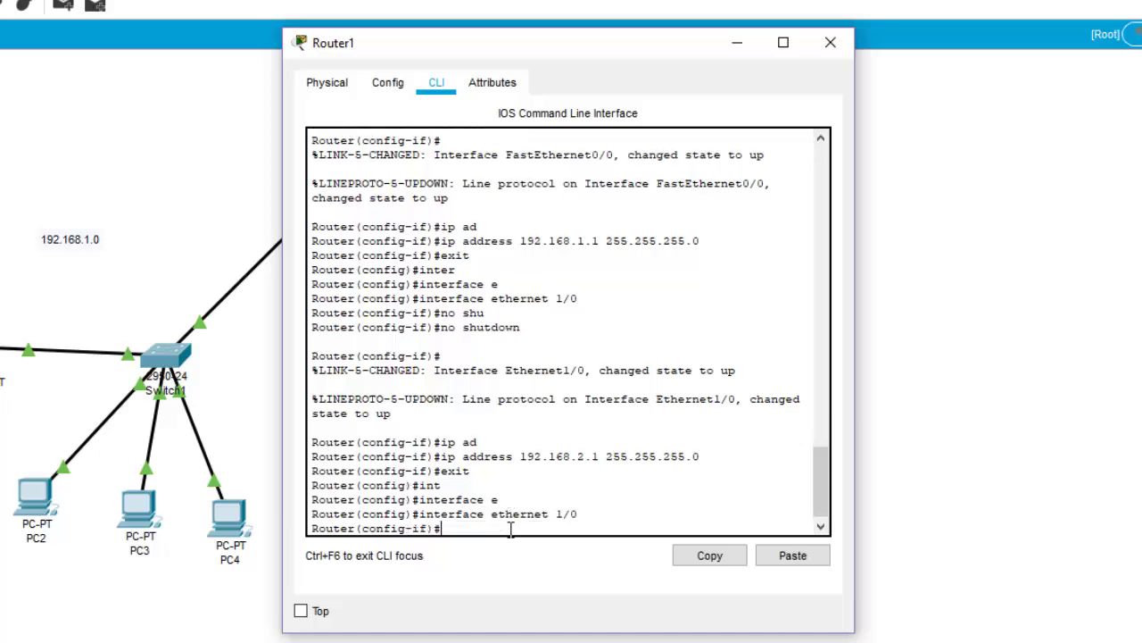
Set the interface's ip helper-address to 192.168.1.2, exit interface configuration and close Router1's window.
type("ip hel")
key("Tab")
type("p")
key("Tab")
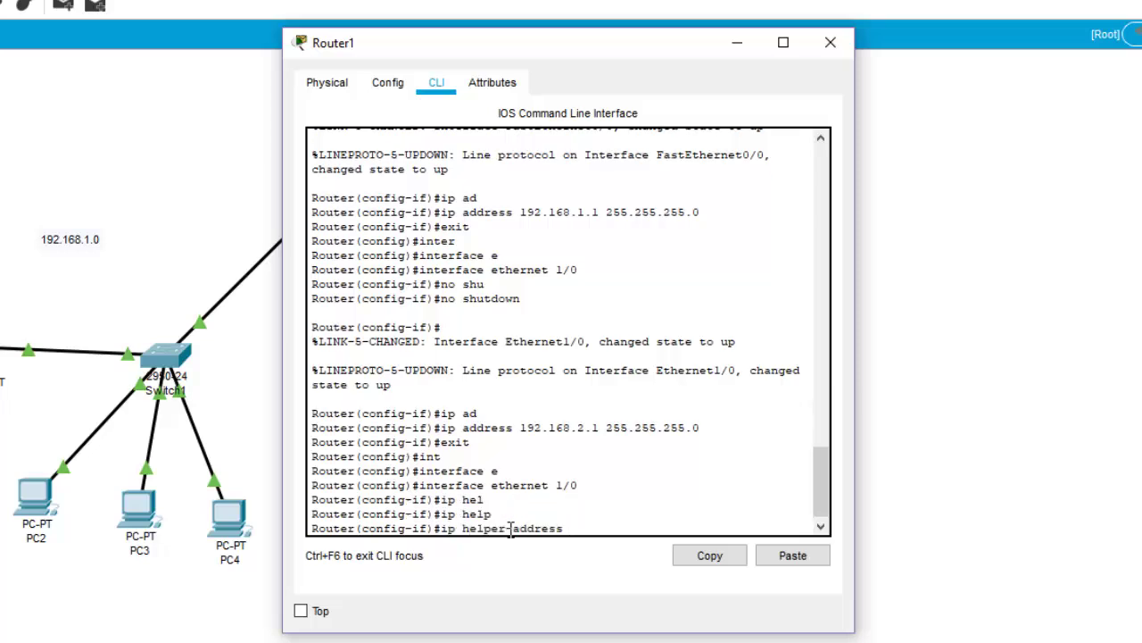
type("19")
type("2.2")
type("68.")
type("1.2")
key("Return")
key("Return")
type("exit")
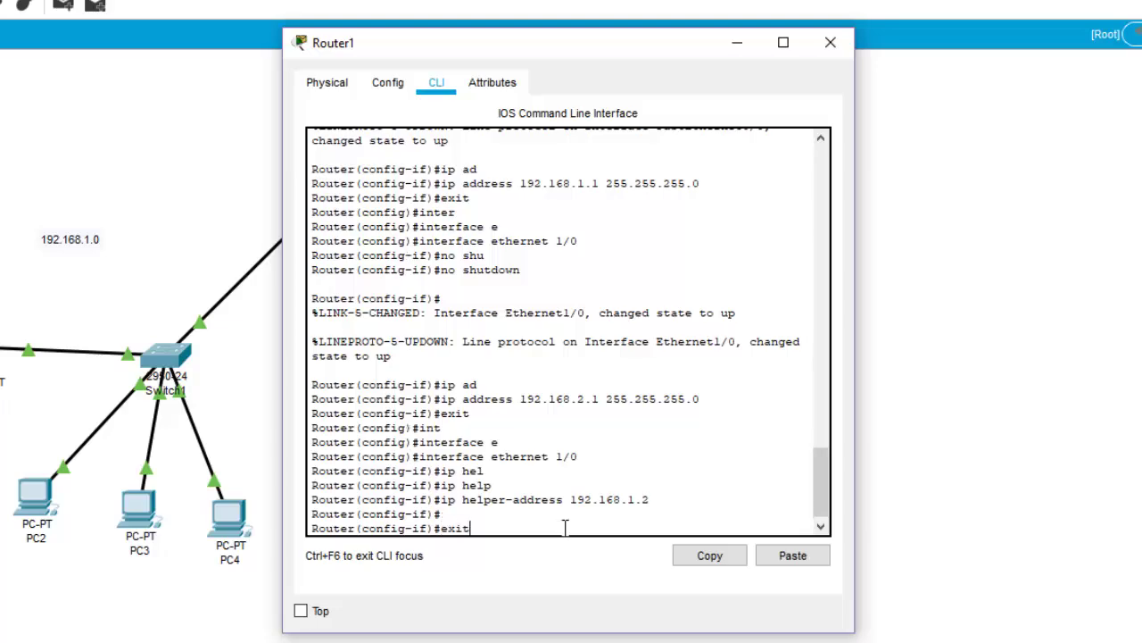
key("Return")
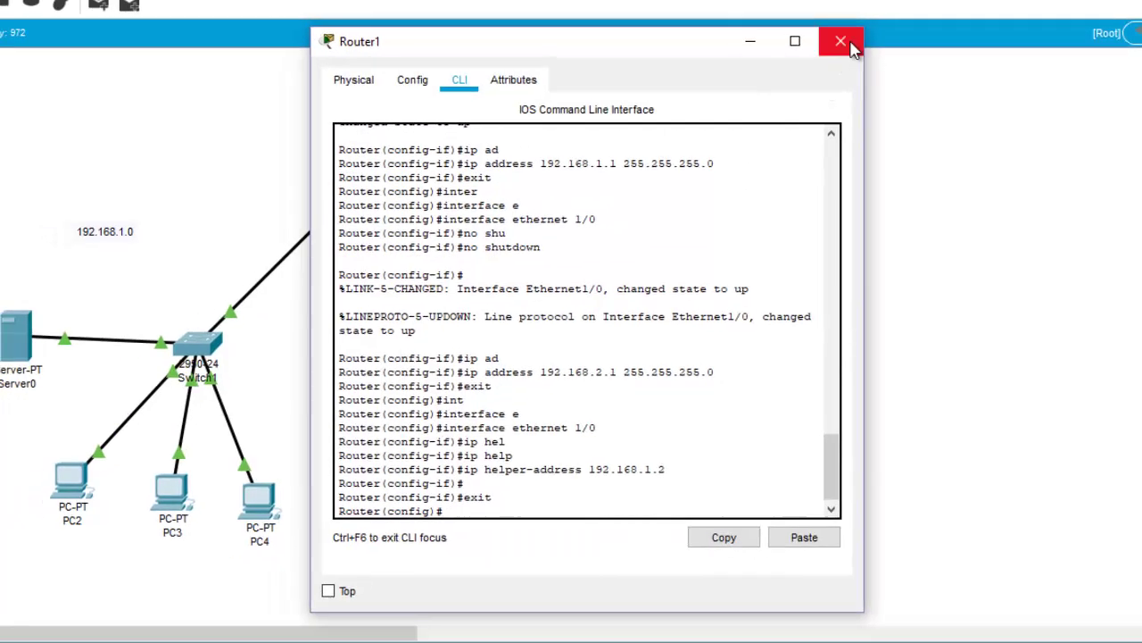
left_click(848, 45)
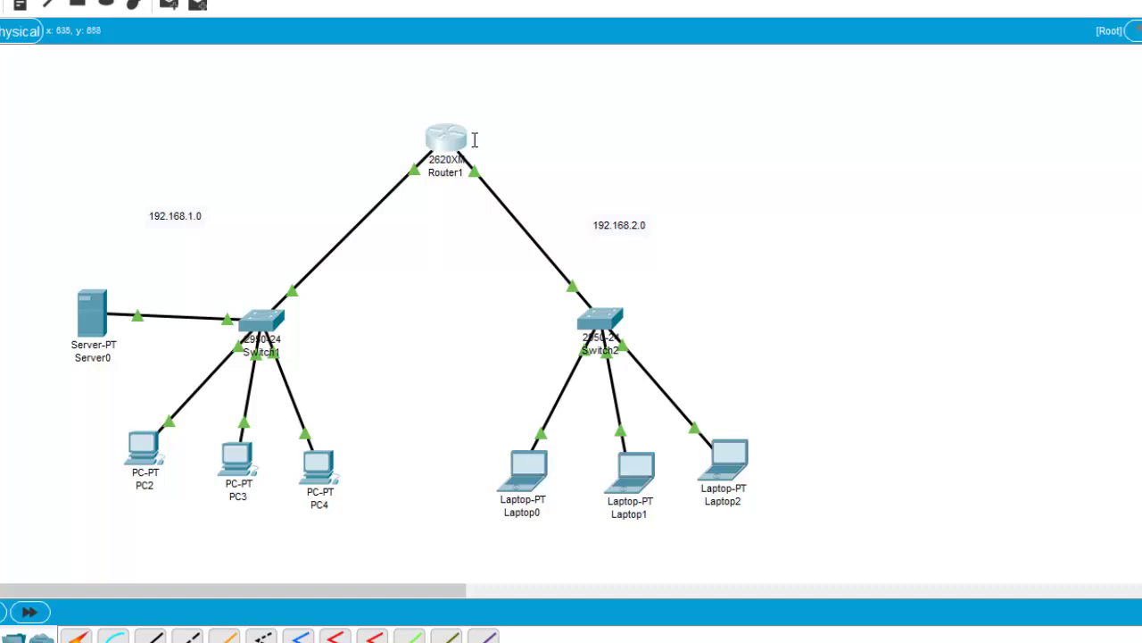
Renew Laptop0's IPv4 address on FastEthernet0 by switching its IP configuration to Static and back to DHCP, and close the laptop's window.
left_click(524, 472)
left_click(425, 55)
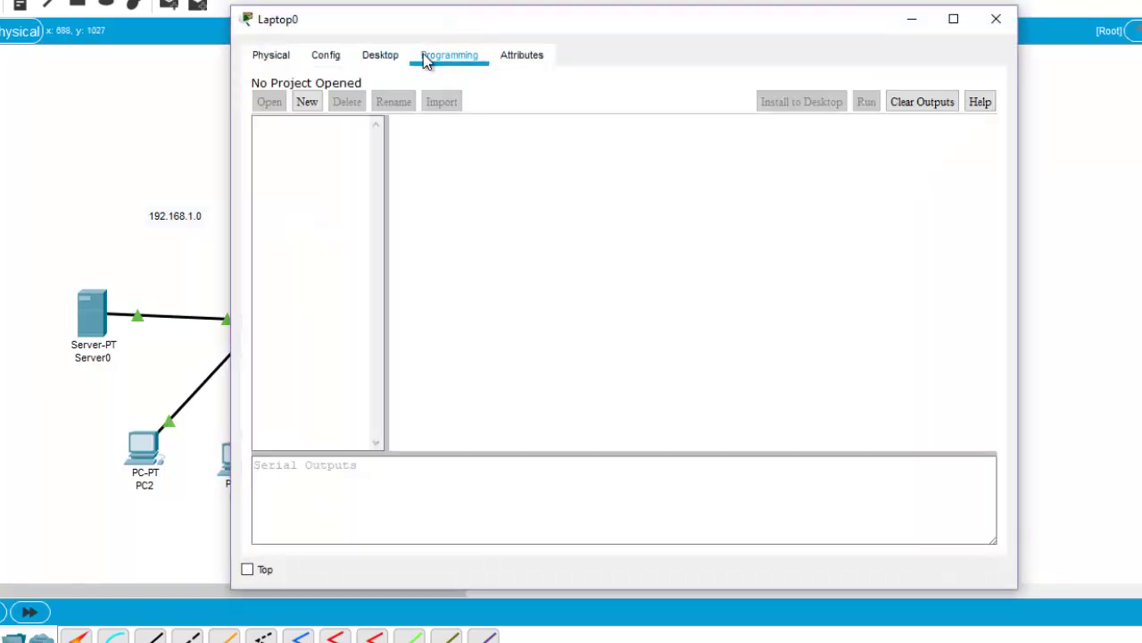
left_click(390, 58)
left_click(983, 87)
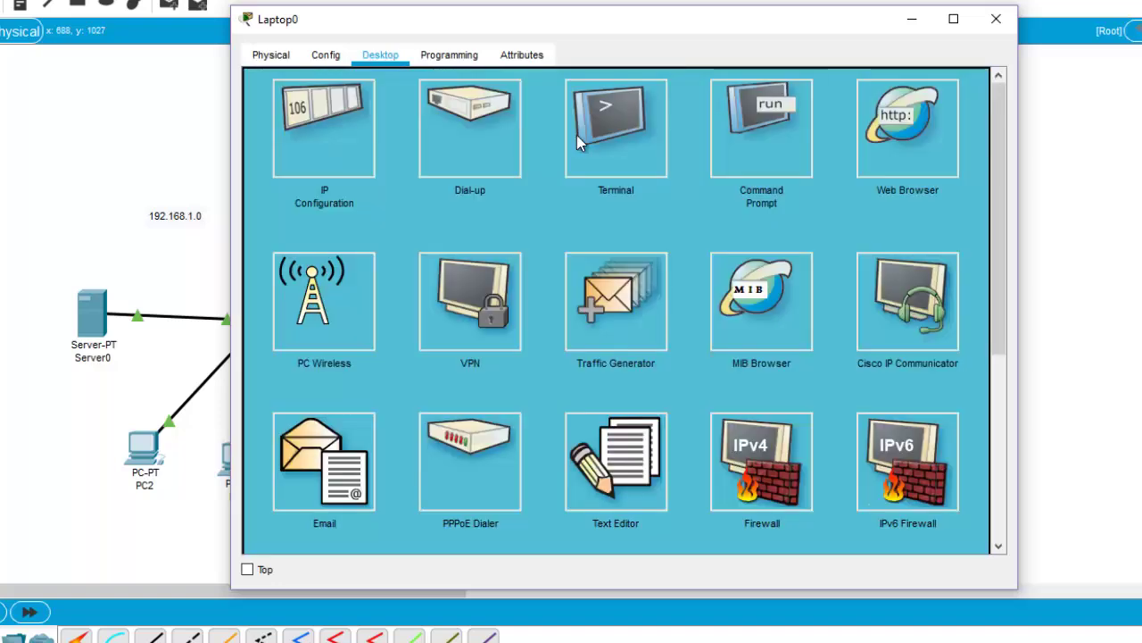
left_click(328, 133)
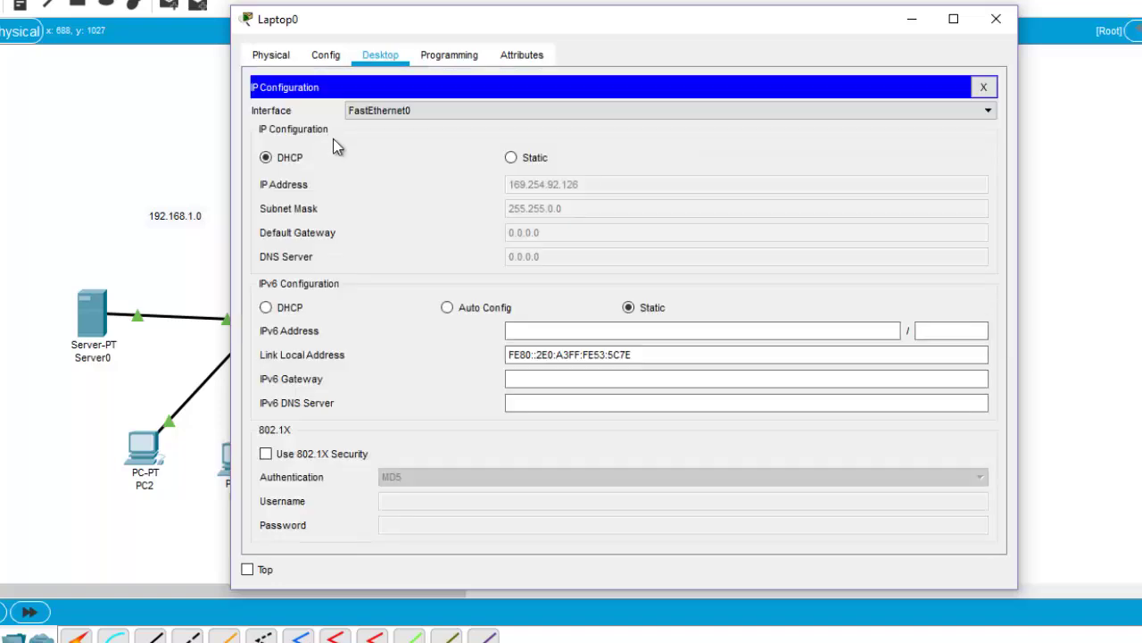
left_click(512, 158)
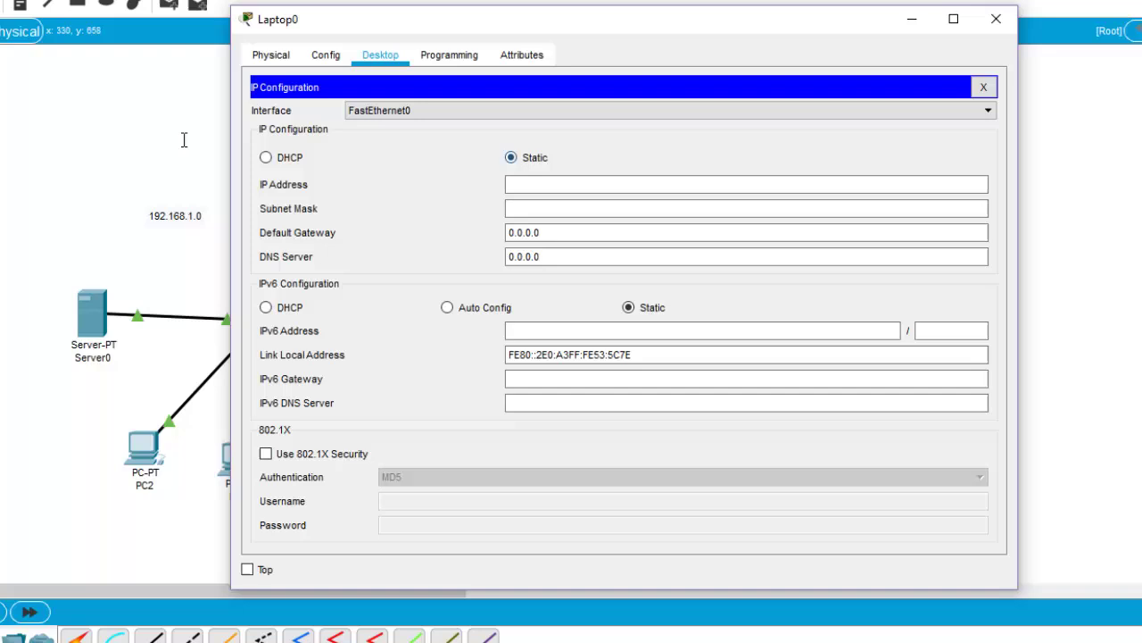
left_click(266, 158)
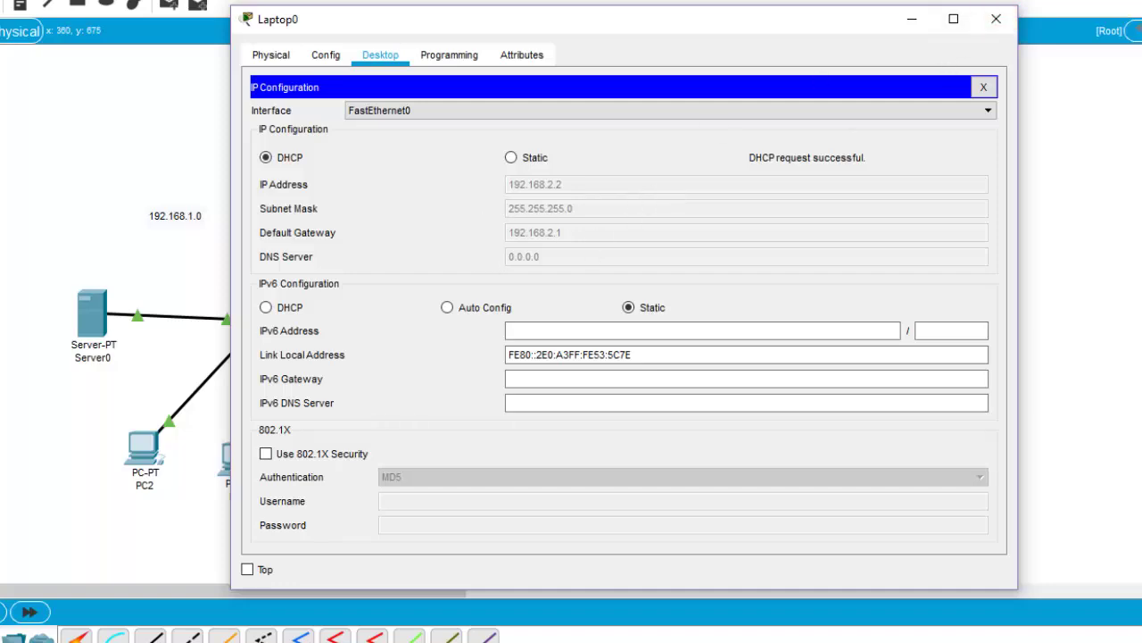
left_click(996, 18)
Switch Laptop1's FastEthernet0 IPv4 configuration to DHCP so it requests an address from the server, and close its window.
left_click(630, 469)
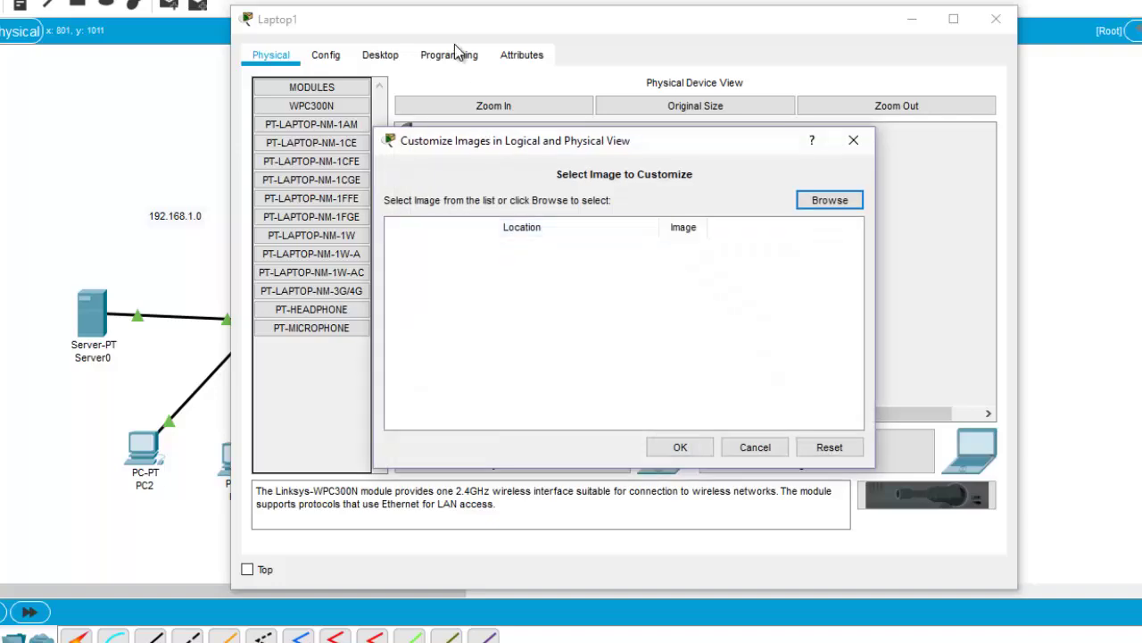
left_click(853, 140)
left_click(378, 59)
left_click(328, 109)
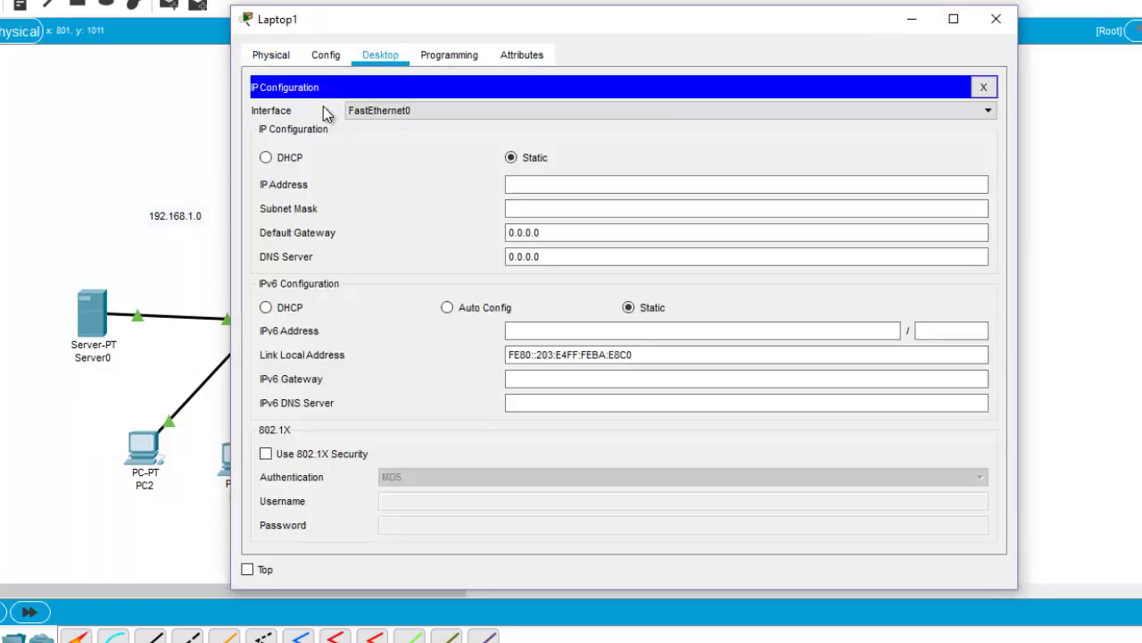
left_click(296, 161)
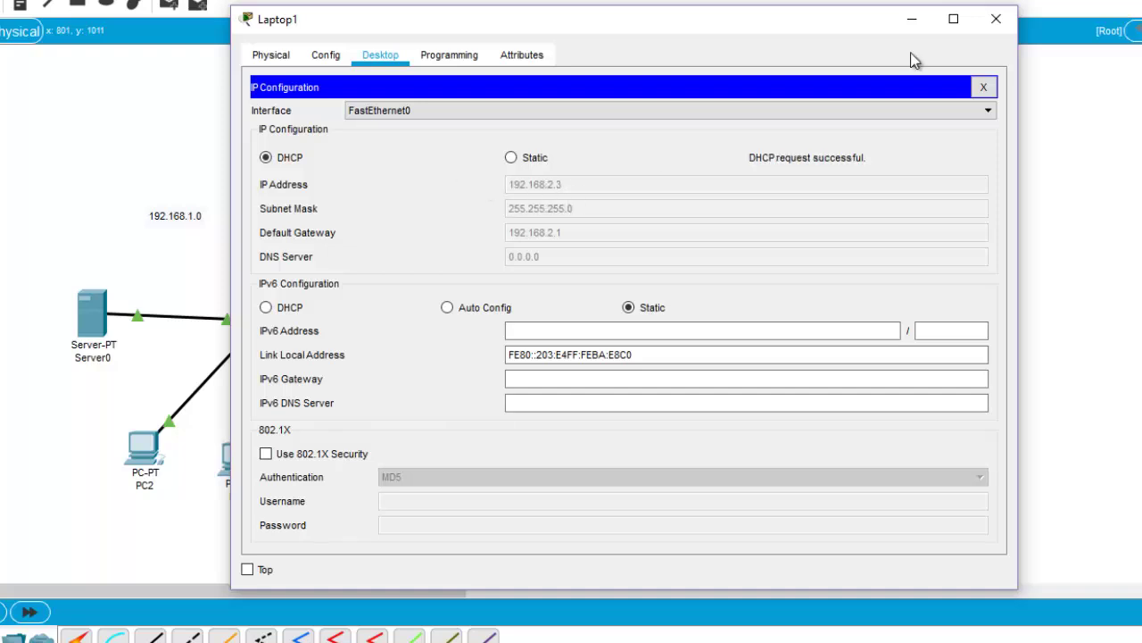
left_click(996, 21)
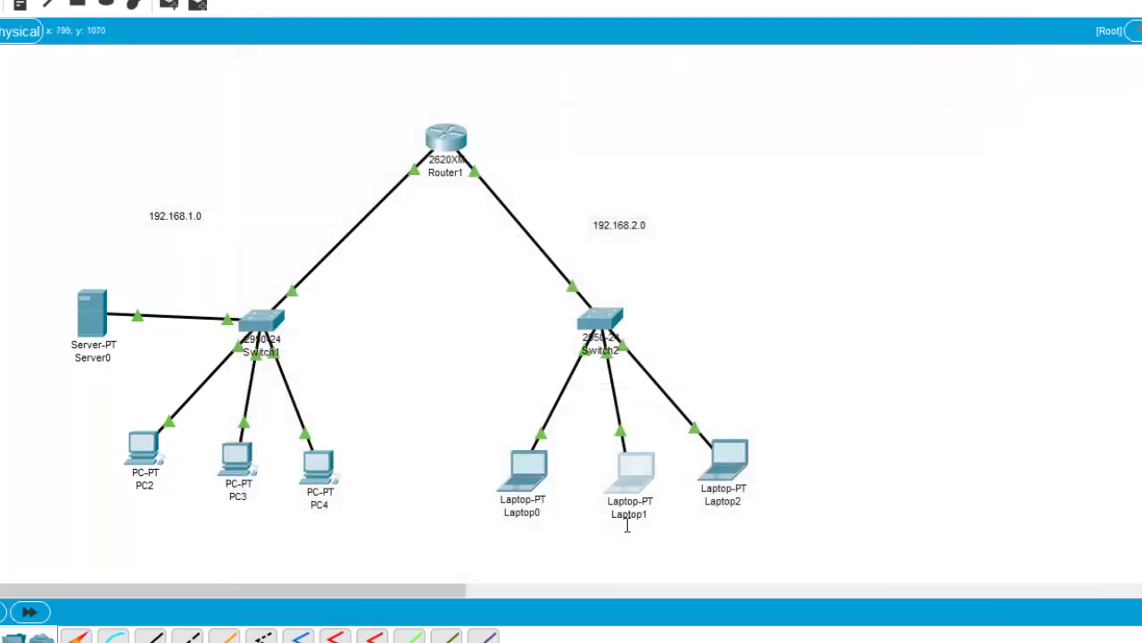
Ping 192.168.1.3 from Laptop1's Command Prompt to test connectivity with the 192.168.1.0 network.
left_click(630, 475)
left_click(446, 212)
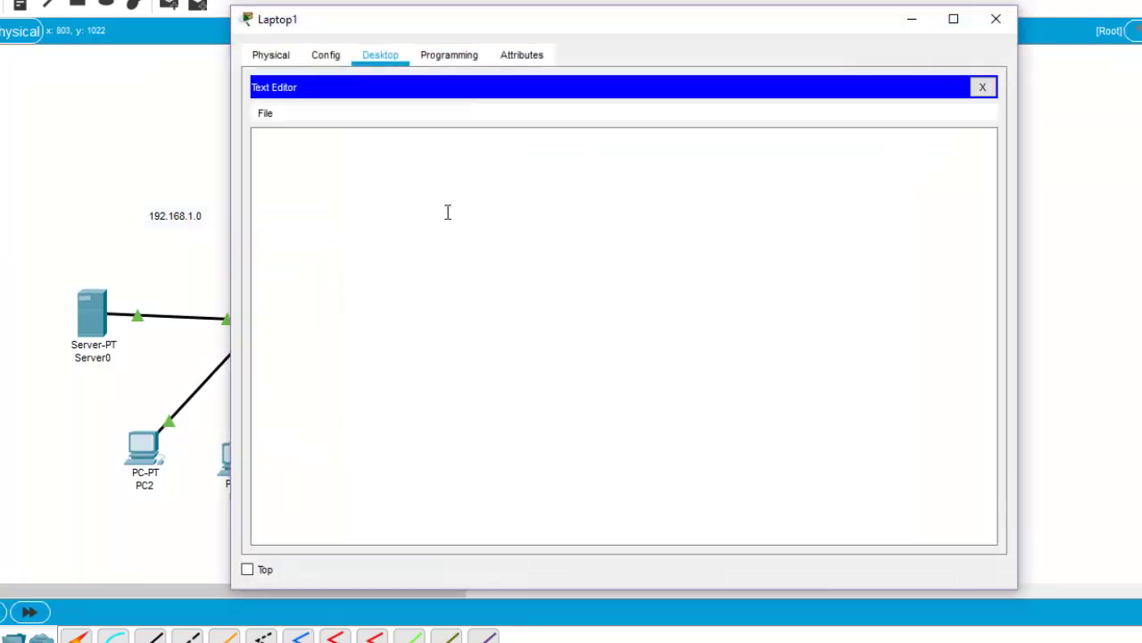
left_click(983, 89)
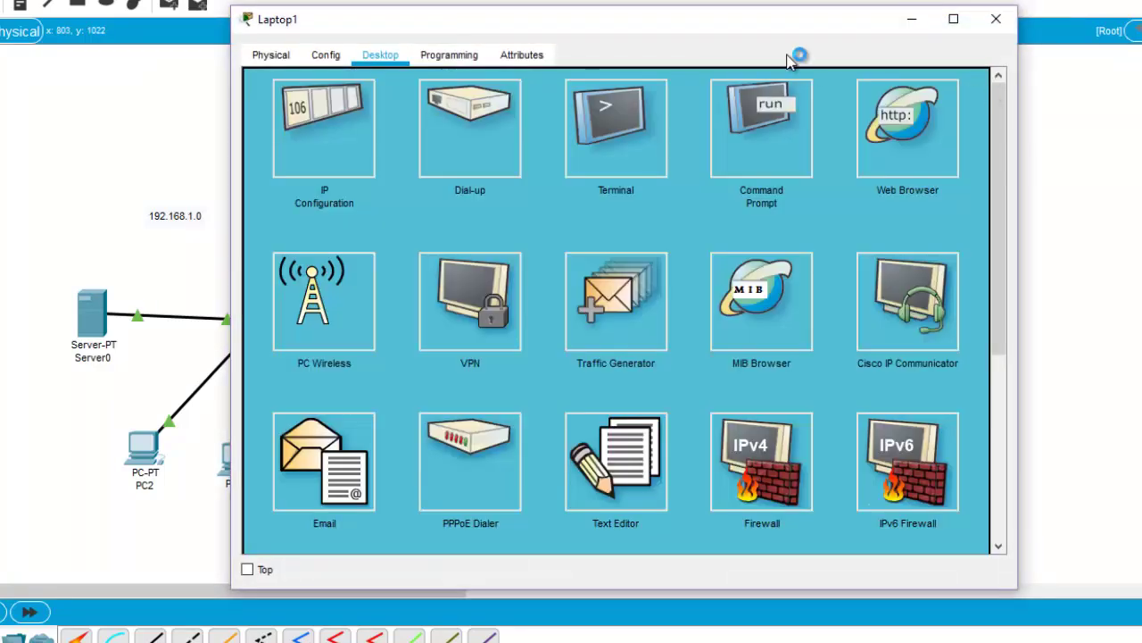
left_click(733, 168)
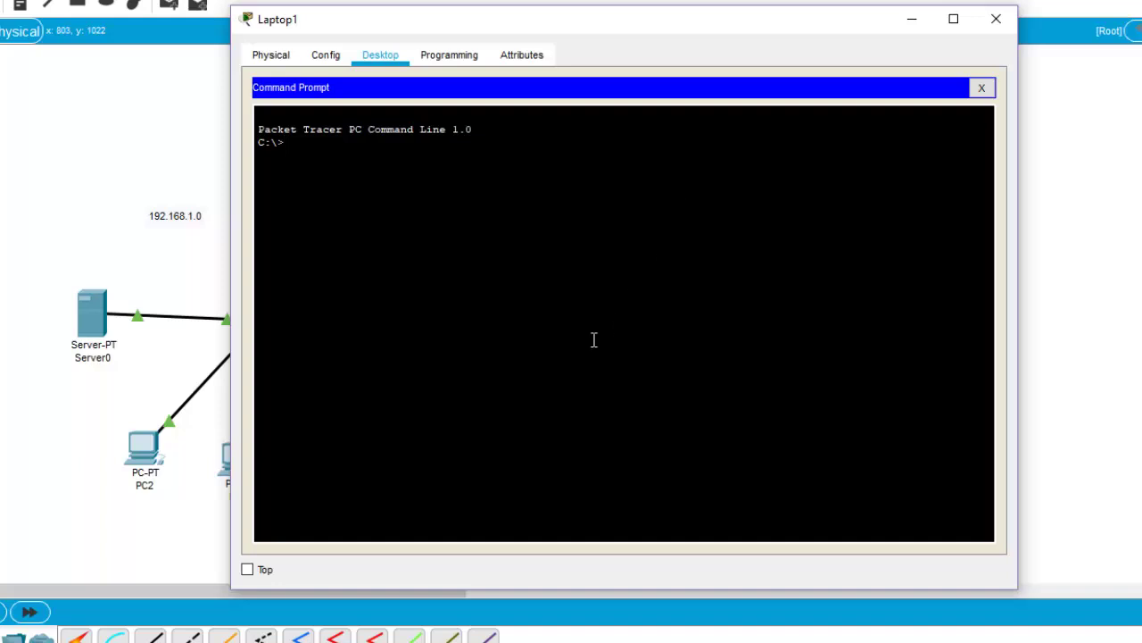
type("ping 192.168.1.")
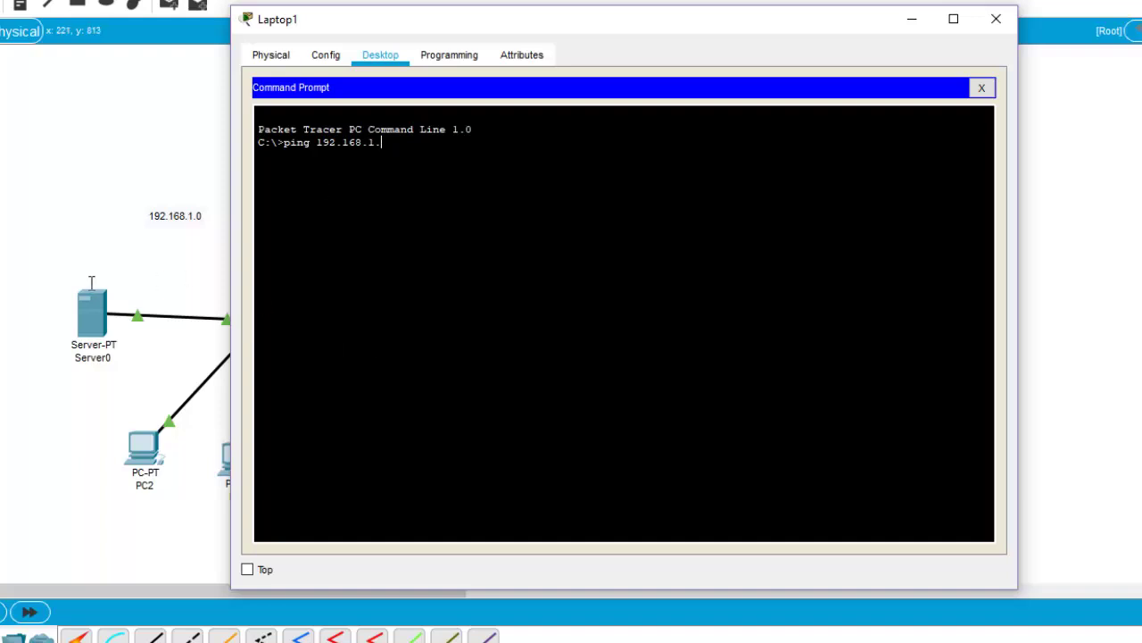
type("3")
key("Return")
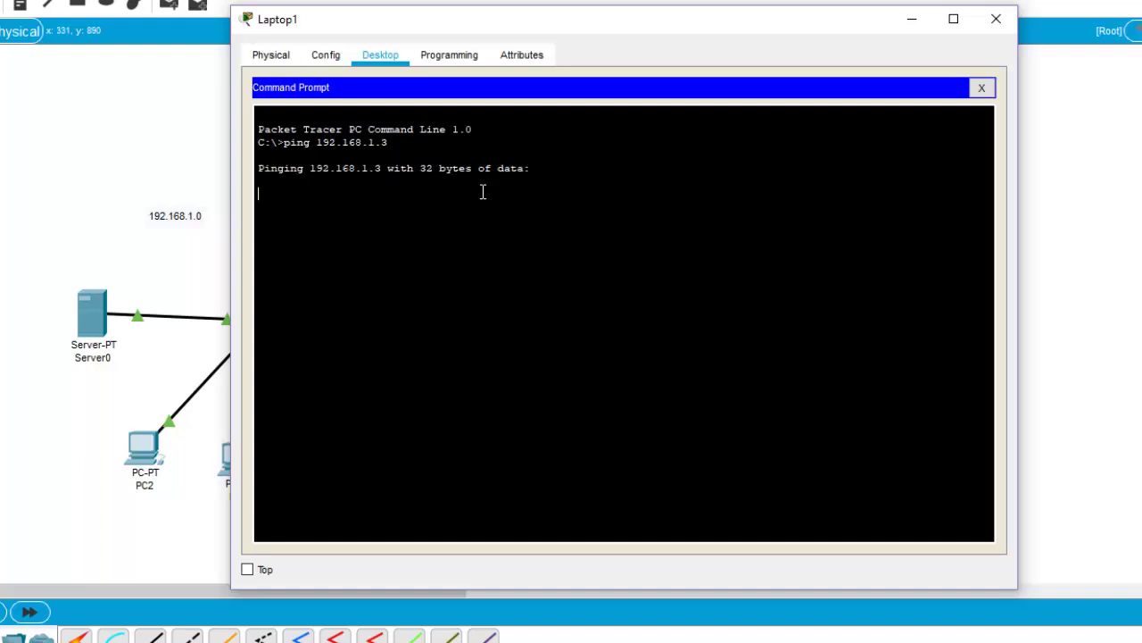